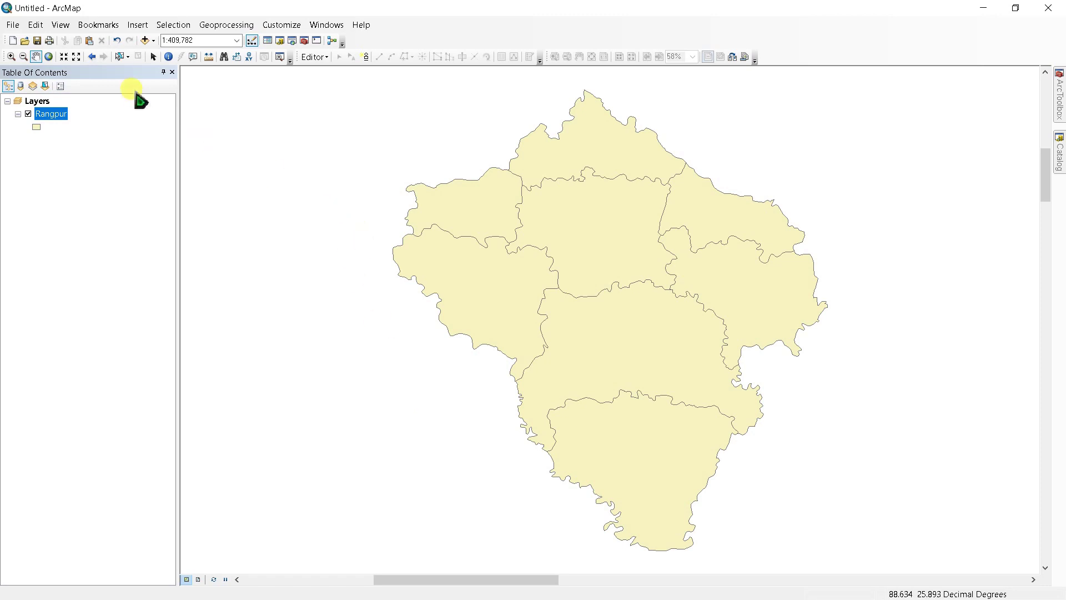
Switch from Data View to Layout View so the Rangpur map sits on a portrait page.
click(66, 26)
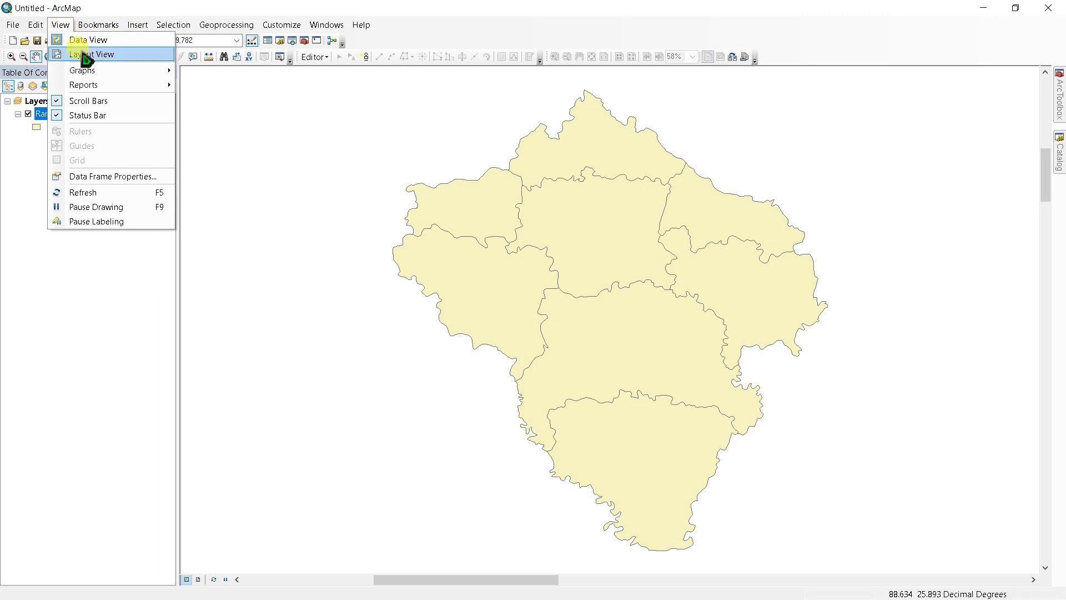
click(84, 54)
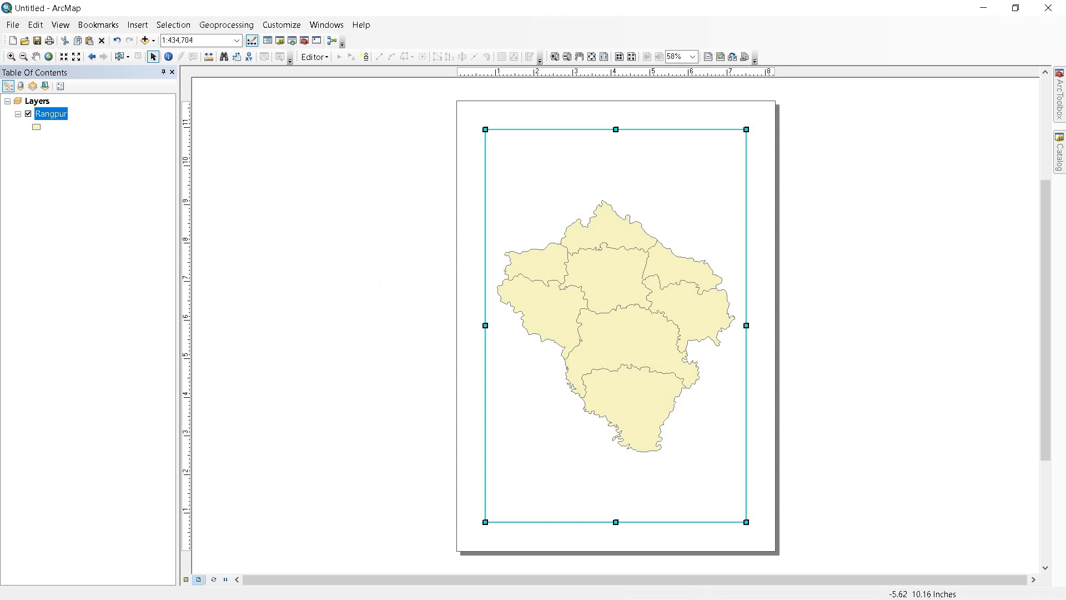
click(12, 25)
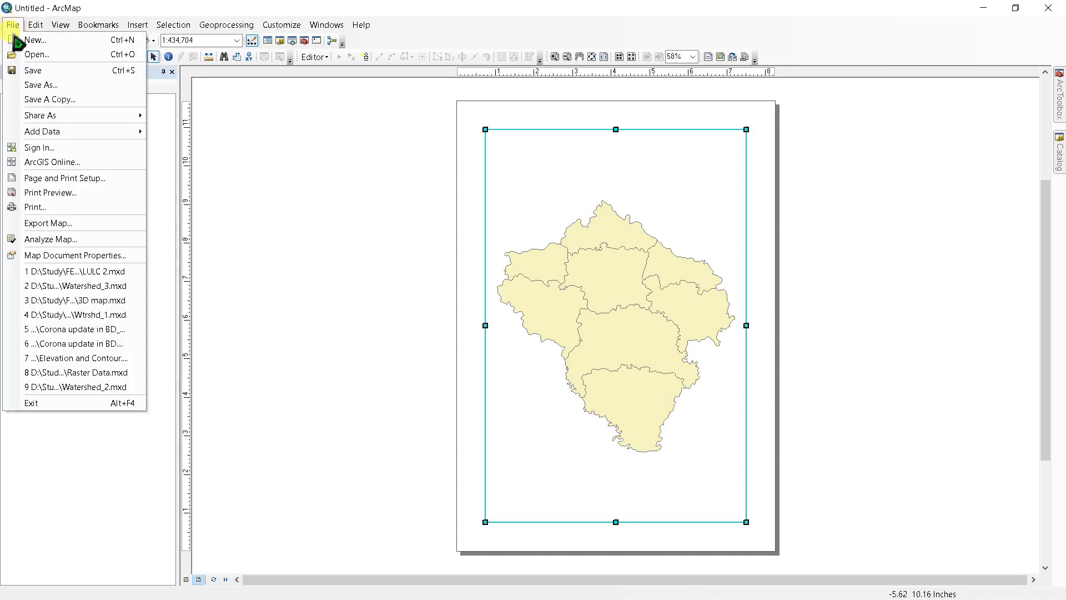
Set the layout page to A4 paper in portrait orientation, 8.27 × 11.69 inches.
click(37, 178)
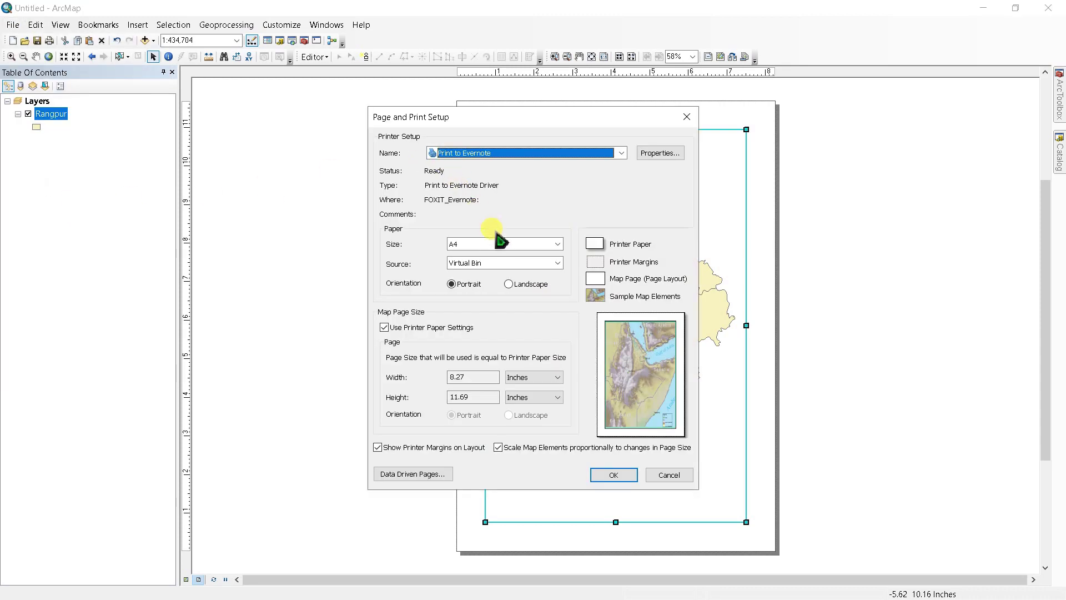
click(559, 246)
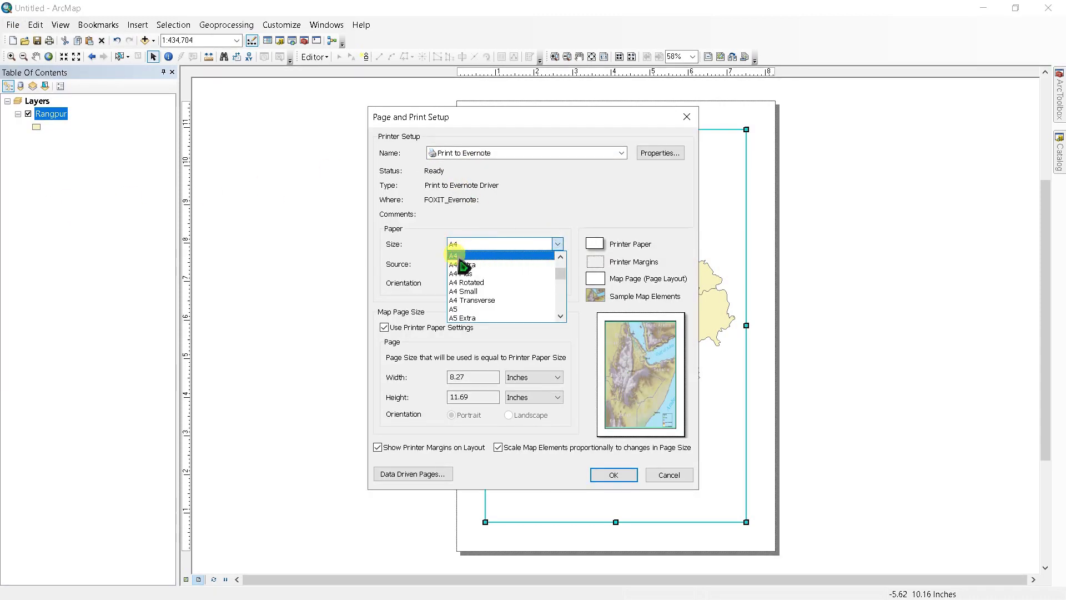
click(455, 256)
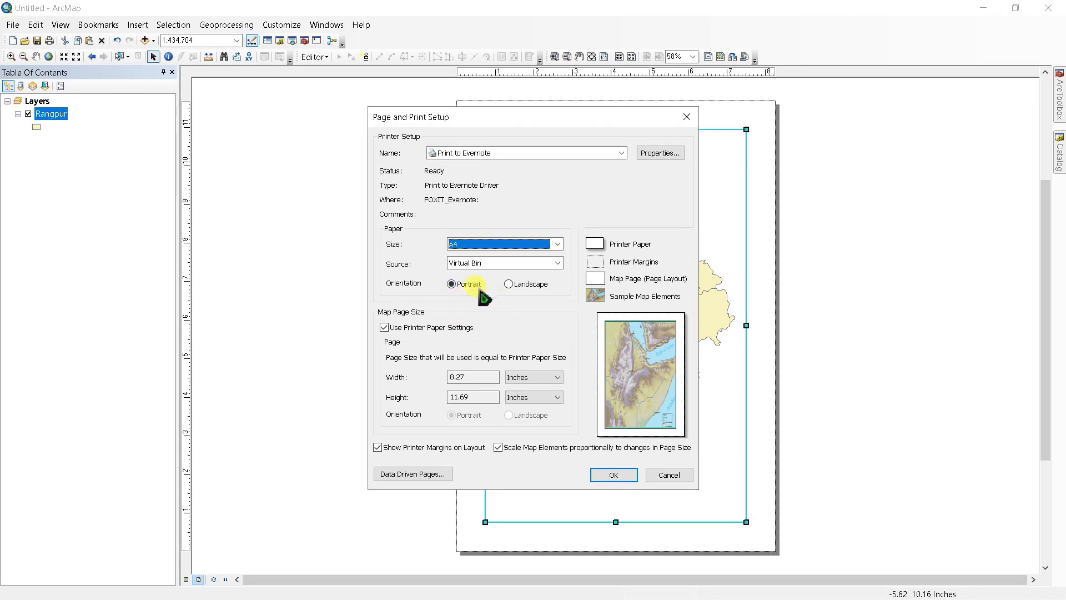
click(508, 284)
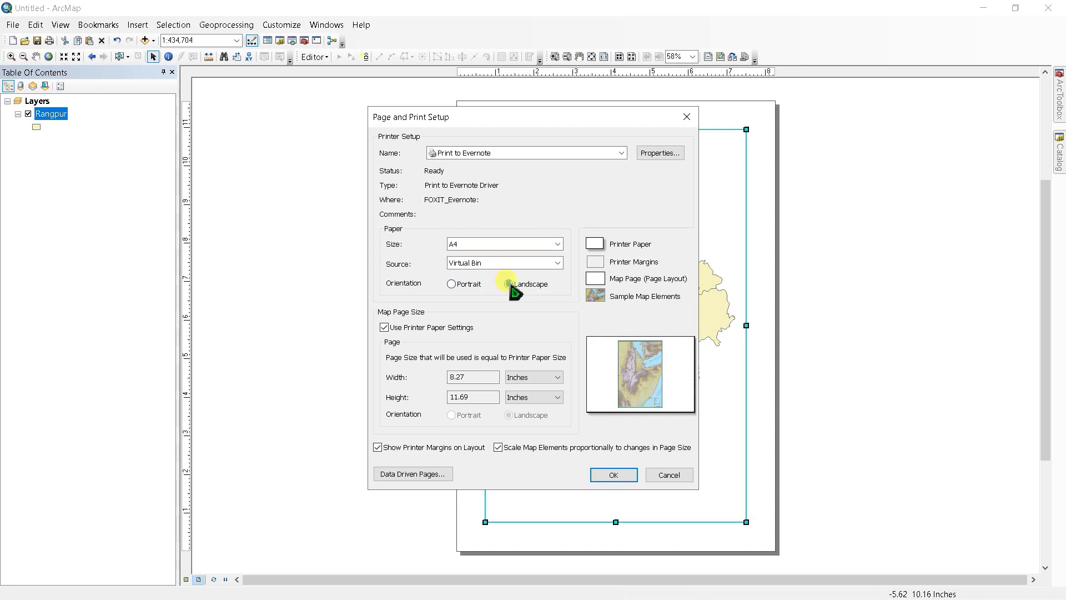
click(451, 284)
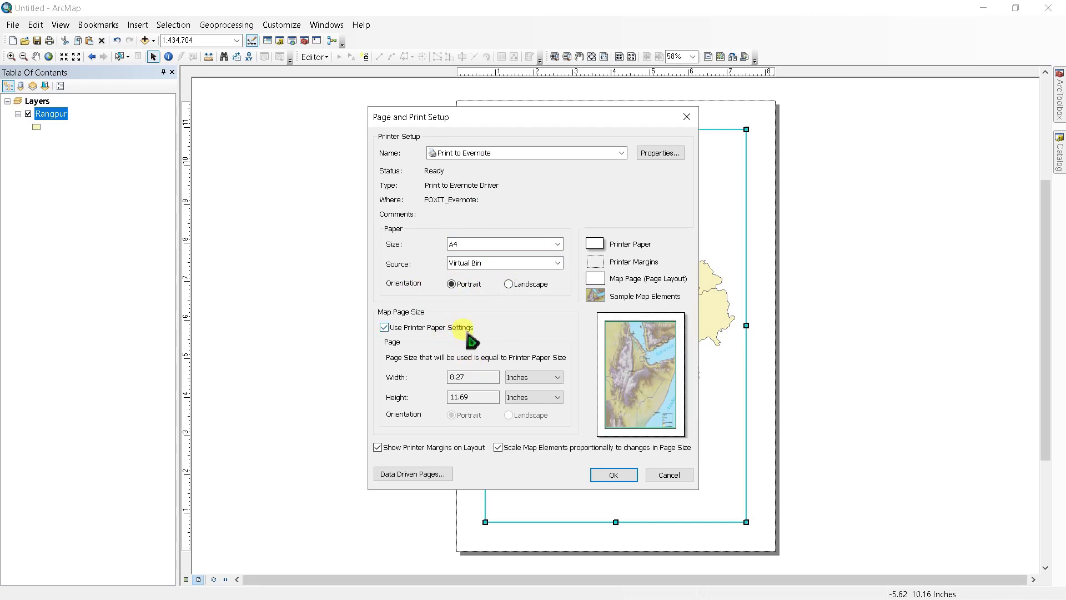
click(622, 476)
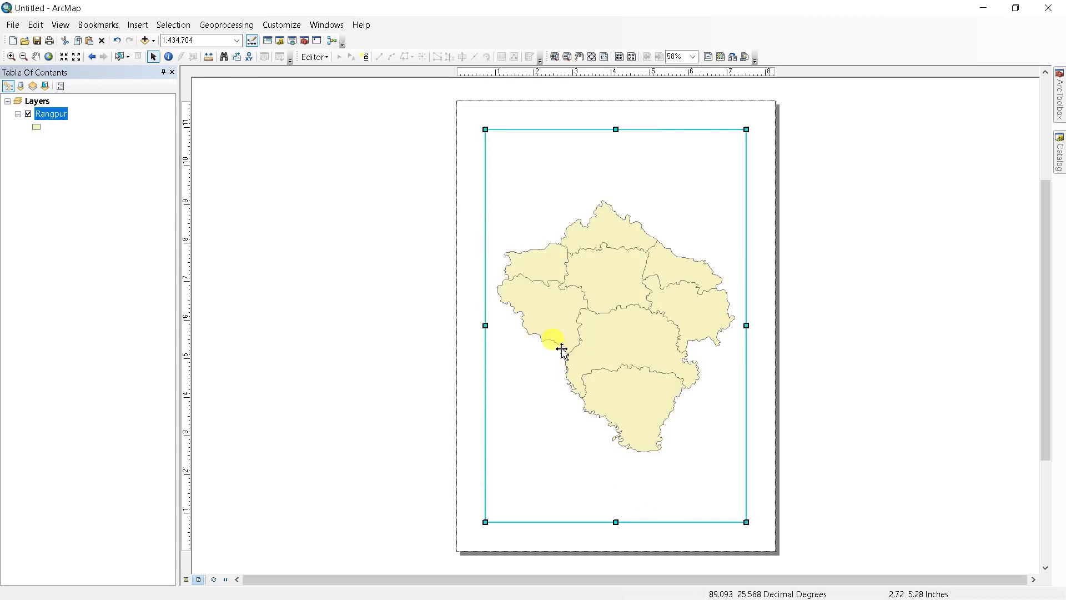
Fit the map data frame to the page margins.
right_click(578, 190)
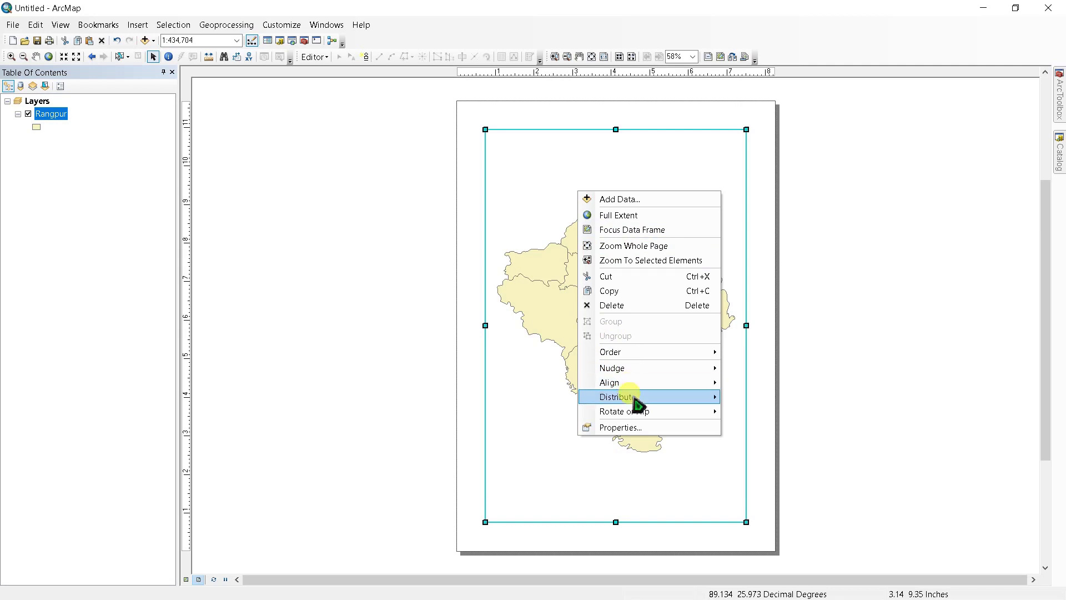
mouse_move(690, 404)
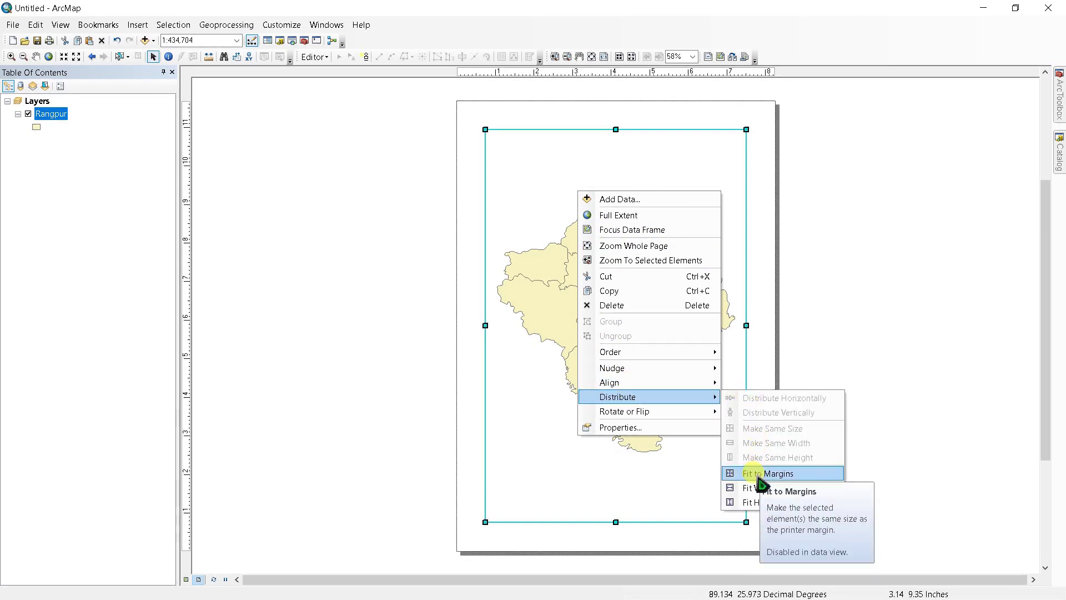
click(762, 481)
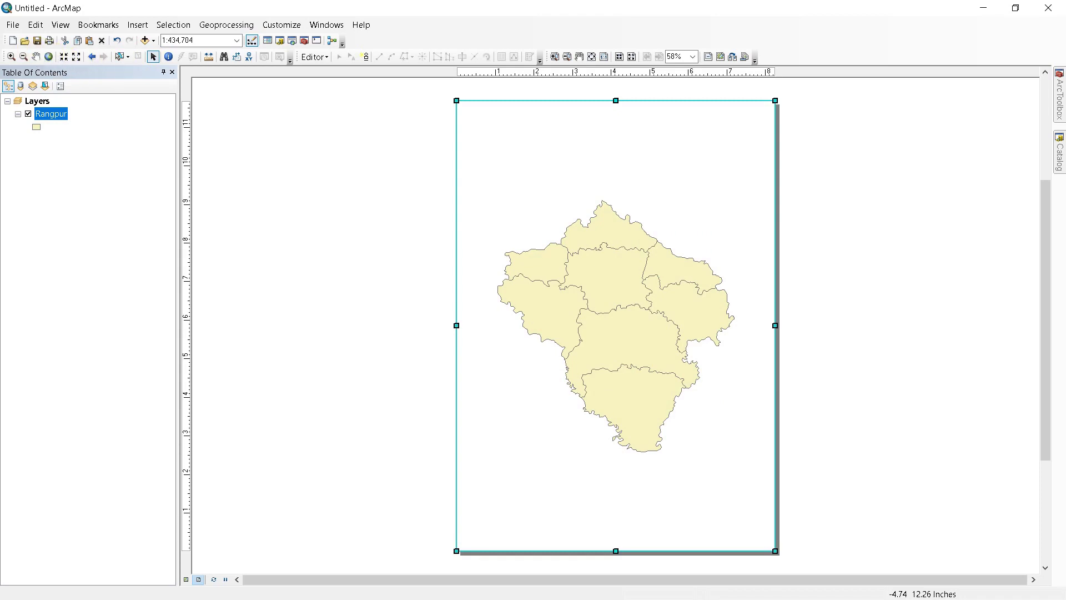
Zoom into the Rangpur map so it fills the frame at about 1:347,203.
click(11, 57)
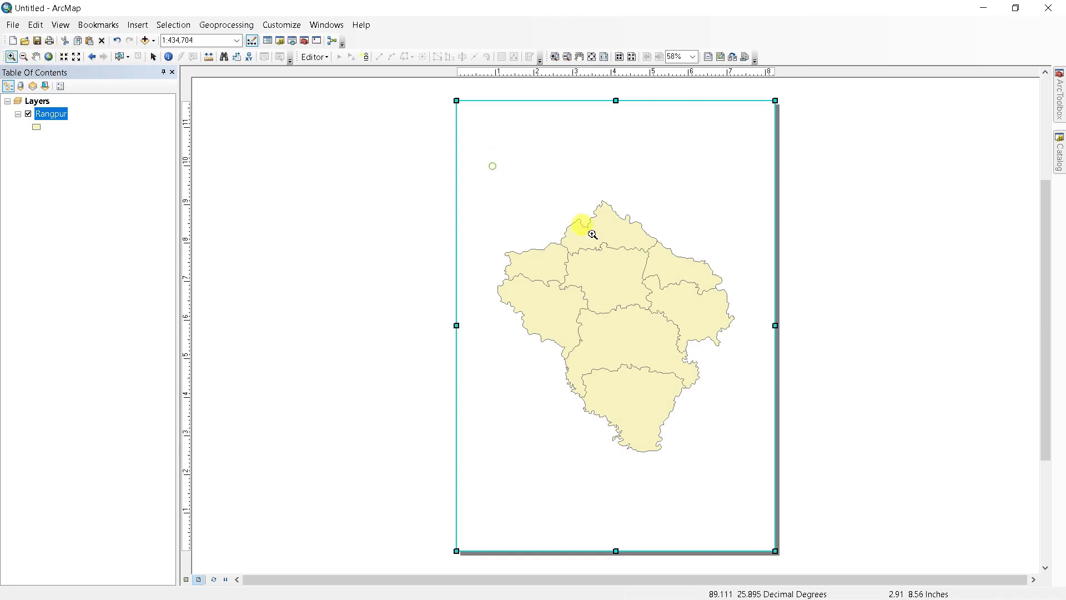
drag(709, 443, 747, 479)
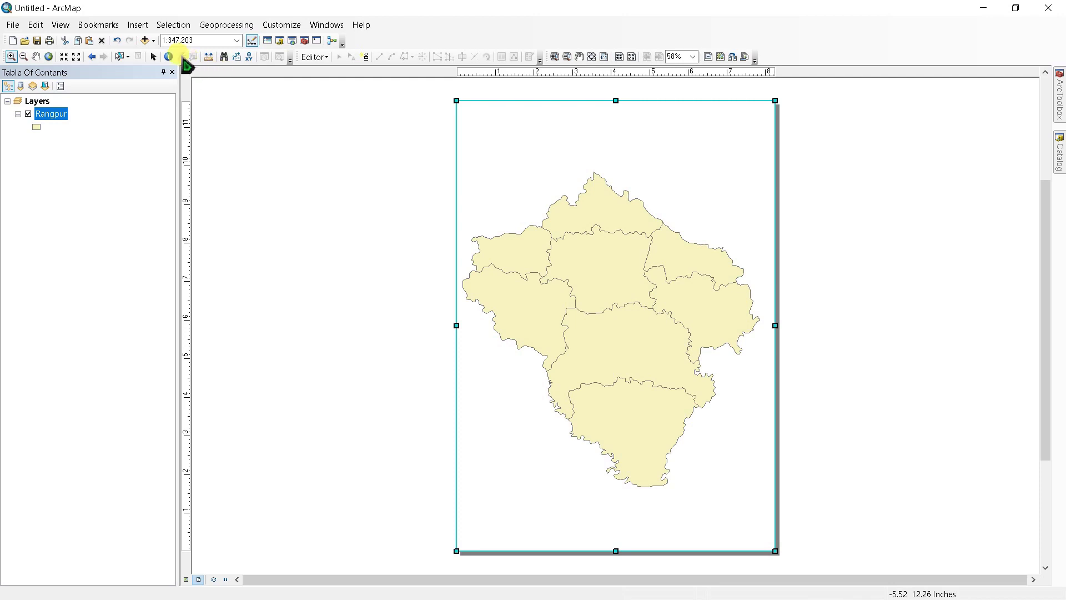
click(138, 25)
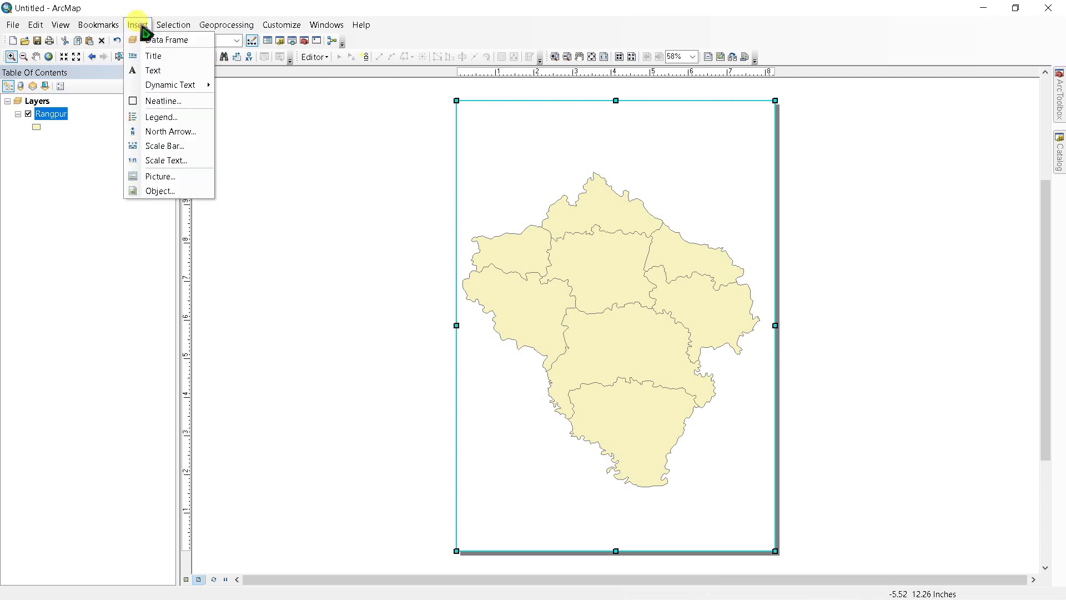
Insert the title 'Sub-Districts of Rangpur' and move it to the top of the page.
click(154, 56)
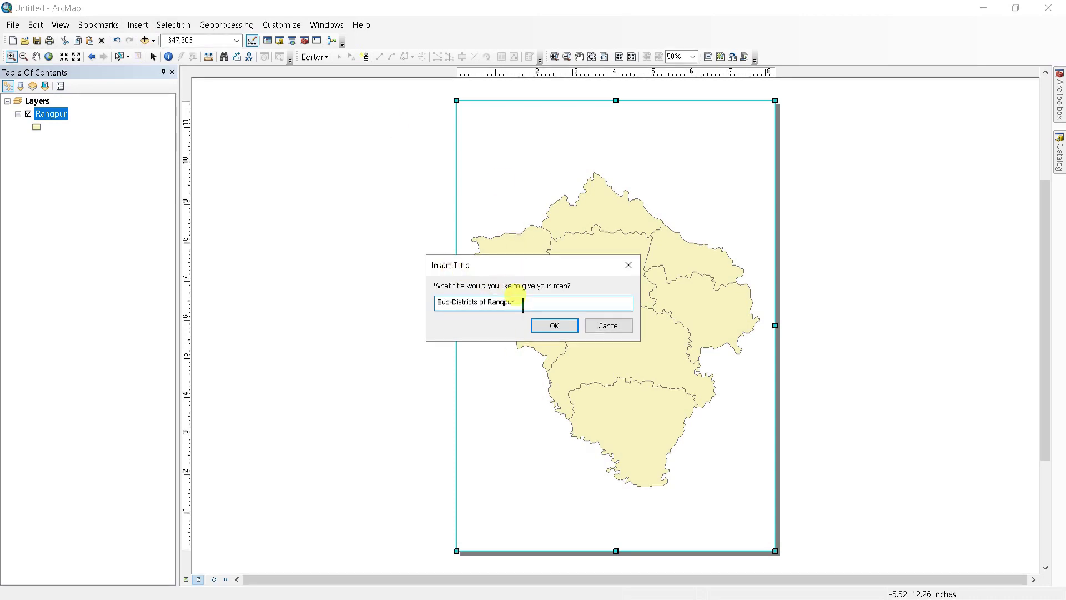
click(551, 325)
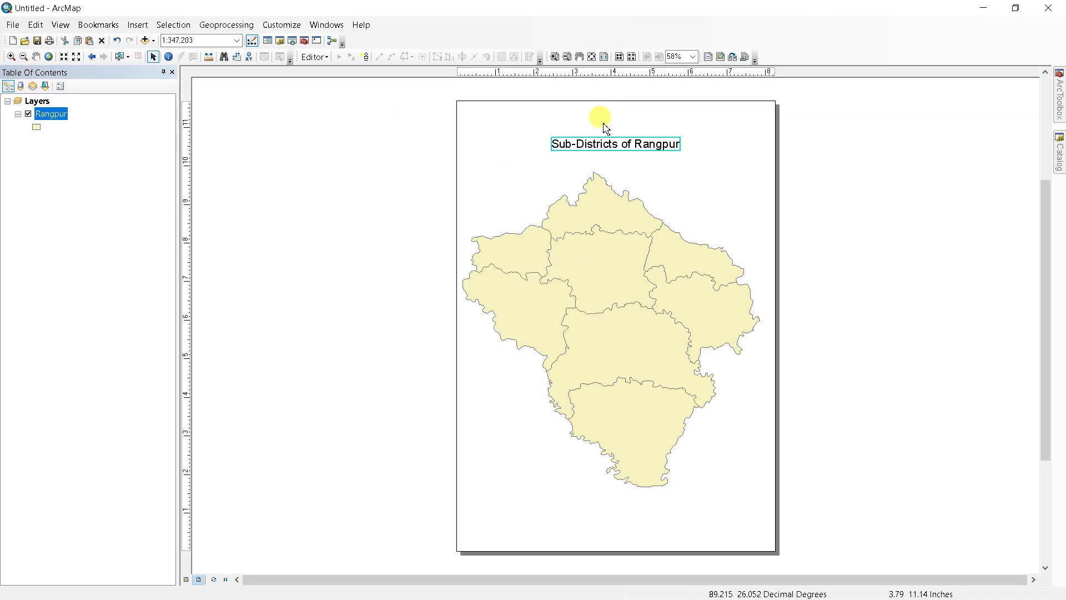
drag(599, 136, 598, 126)
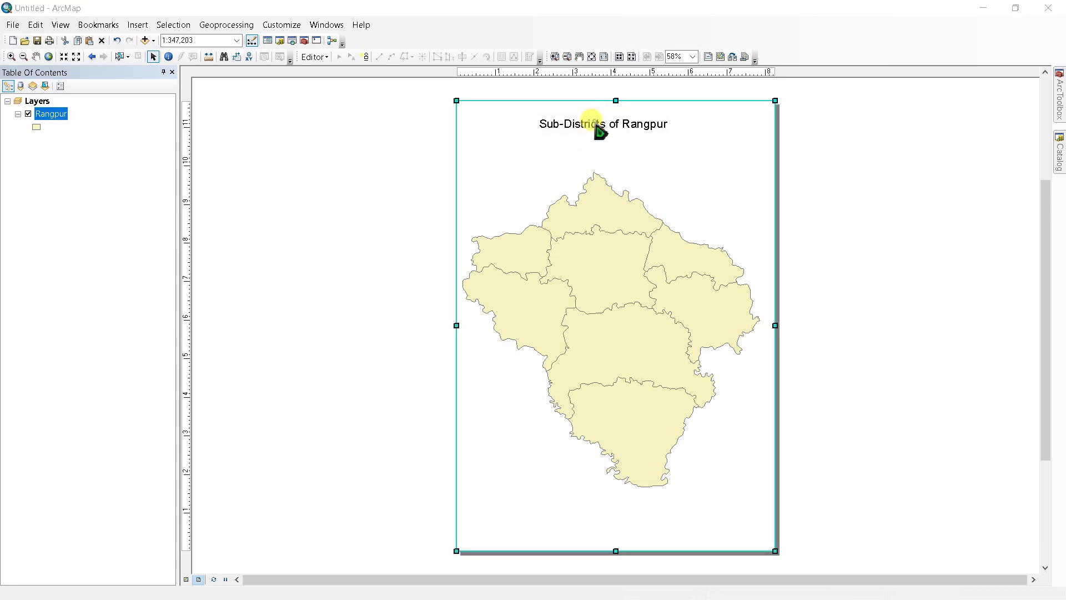
double_click(599, 125)
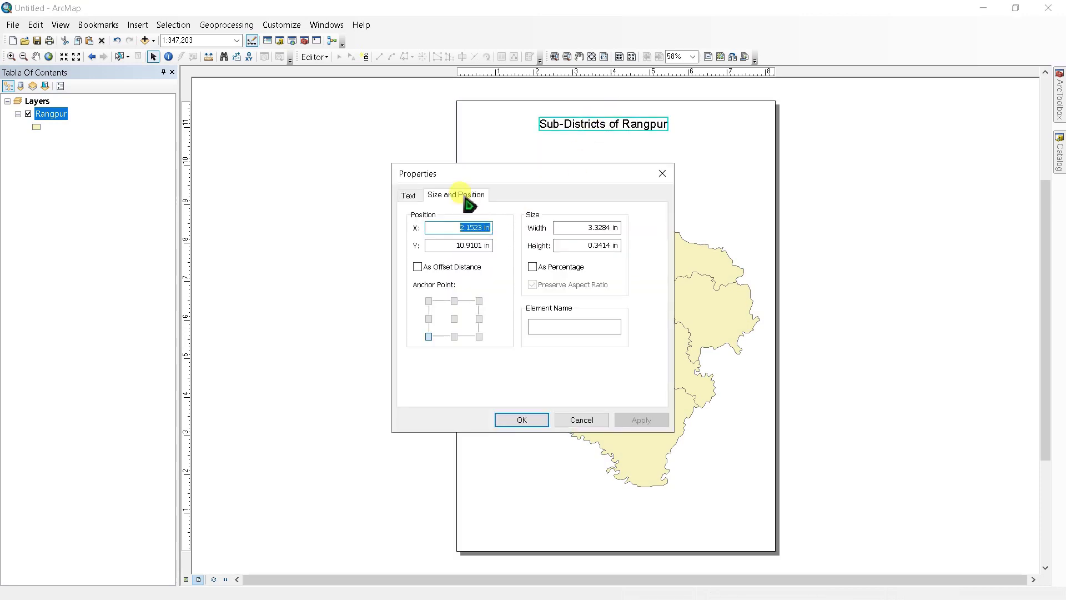
Make the title bold Times New Roman size 38 and shift it right to centre it.
click(409, 196)
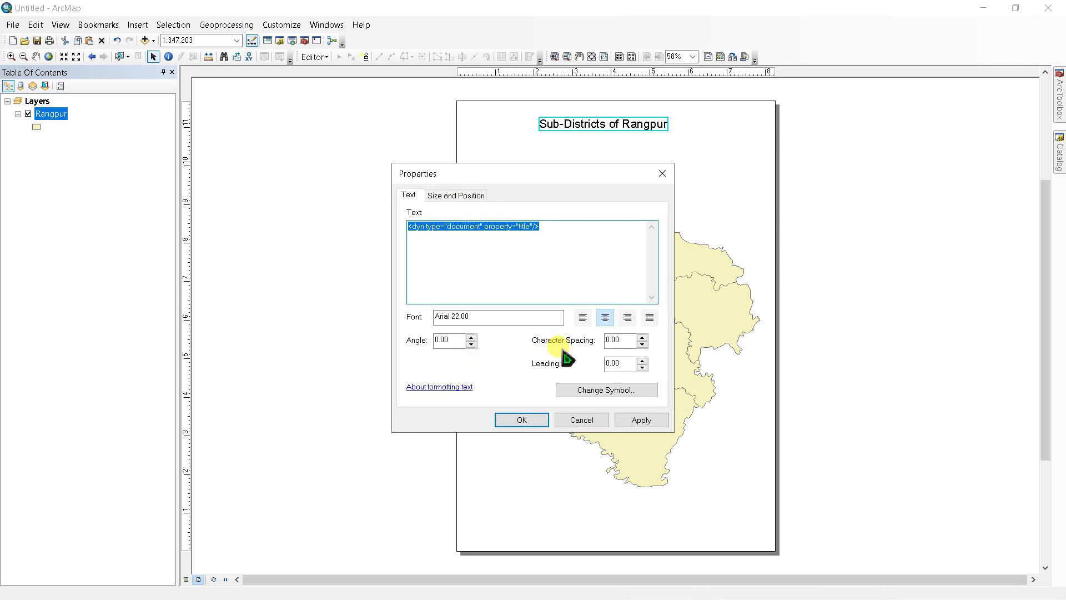
click(584, 393)
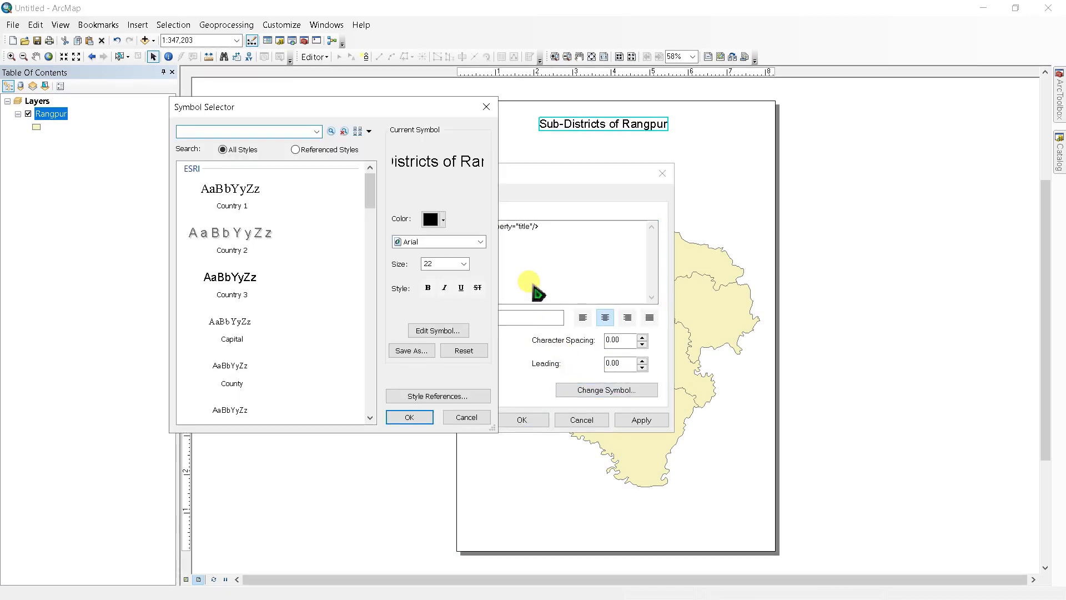
click(481, 242)
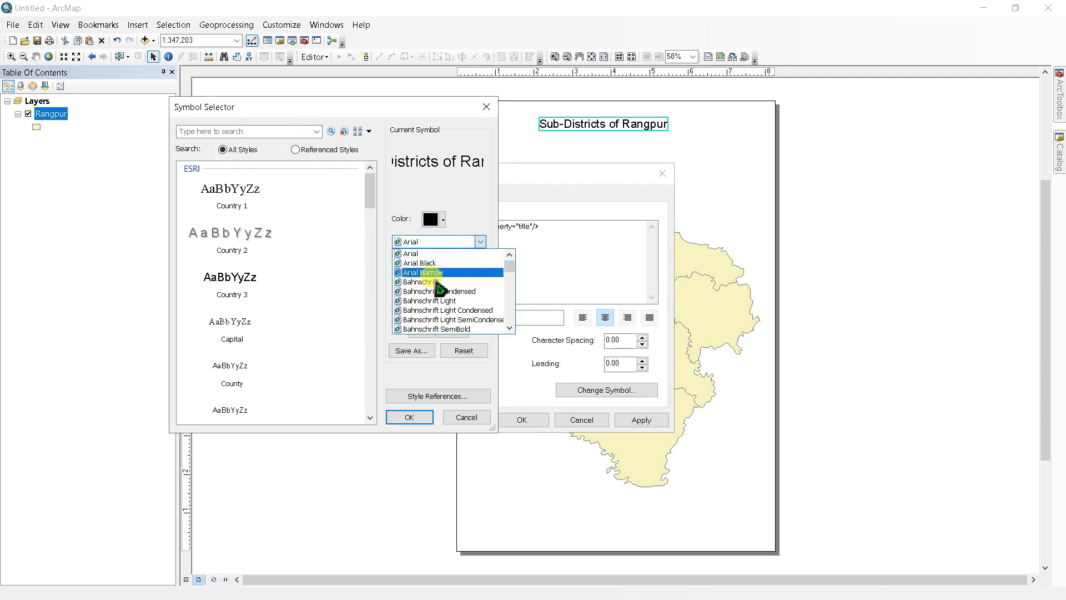
scroll(440, 285, down, 20)
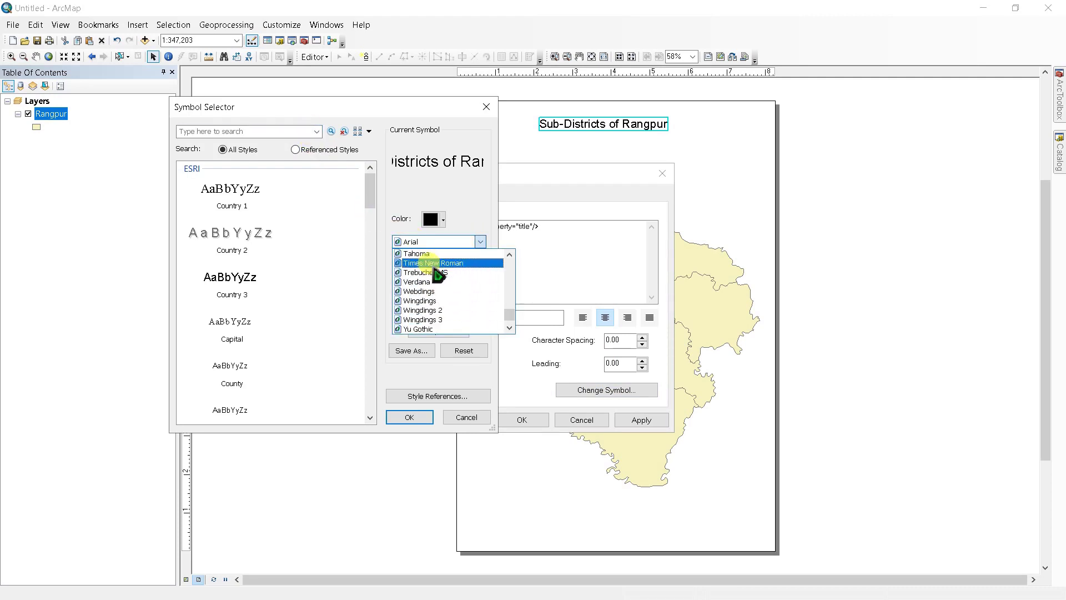
click(430, 263)
click(444, 264)
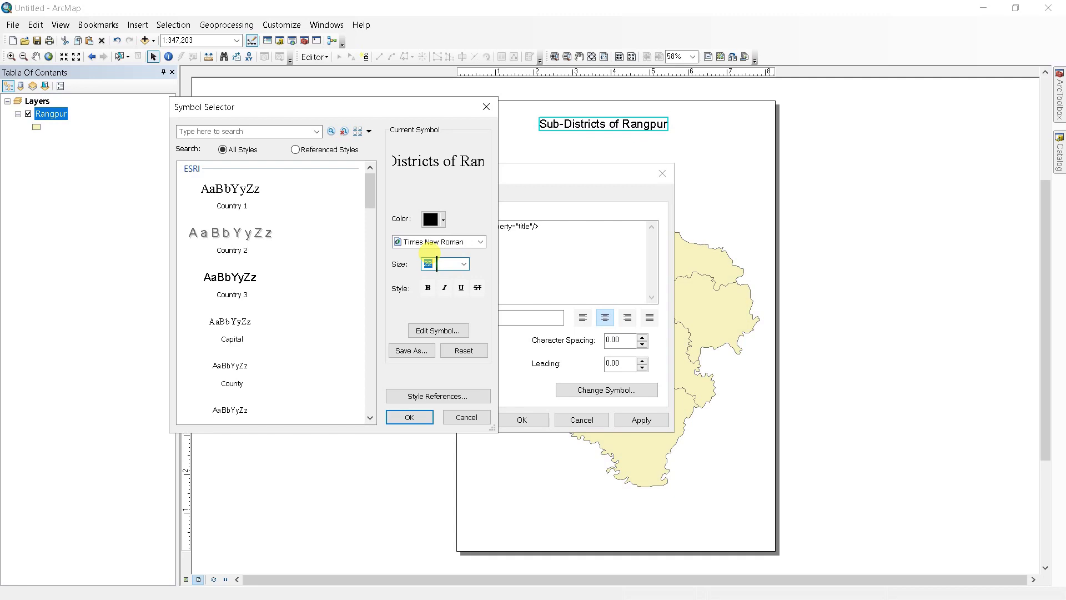
text(38)
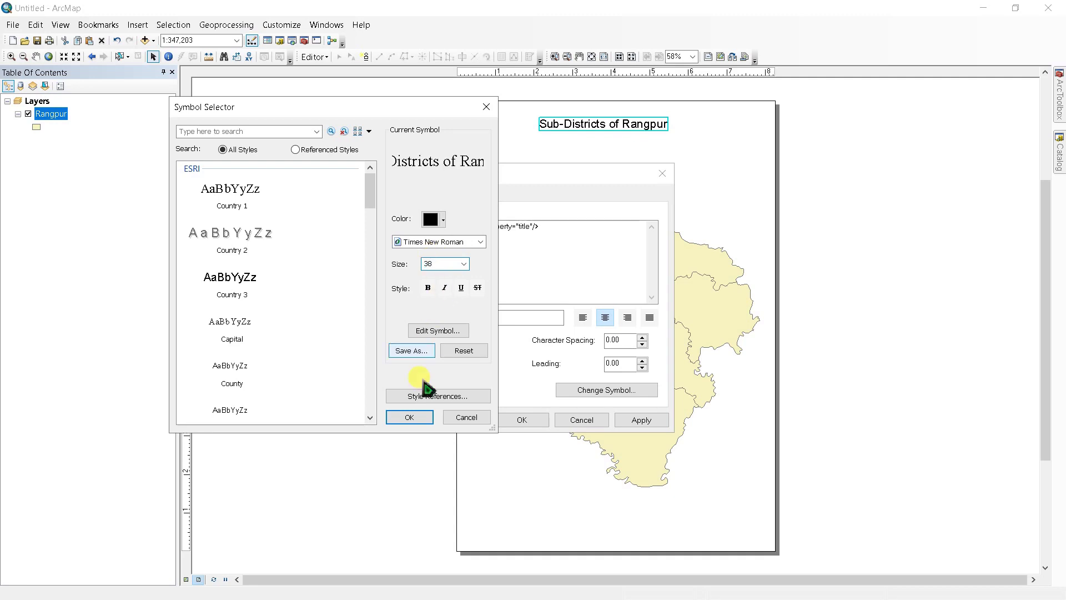
click(427, 288)
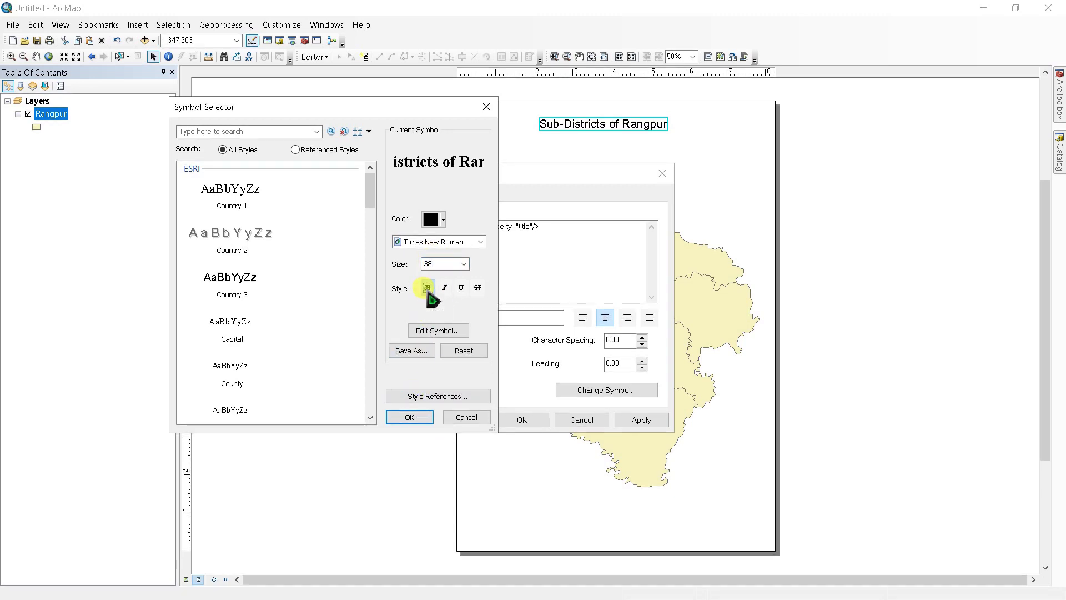
click(410, 417)
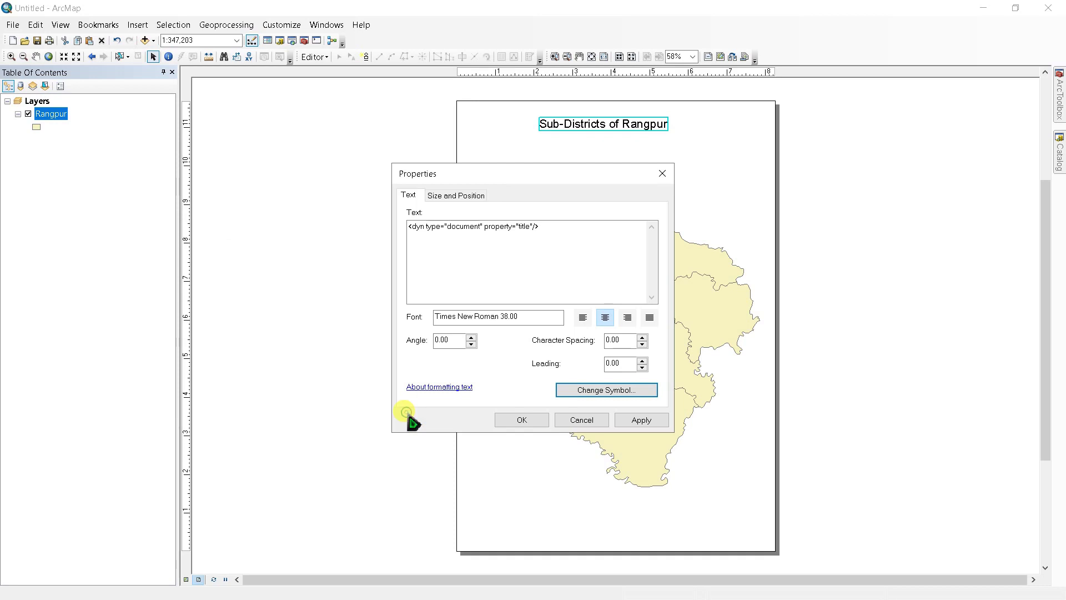
click(639, 421)
click(534, 421)
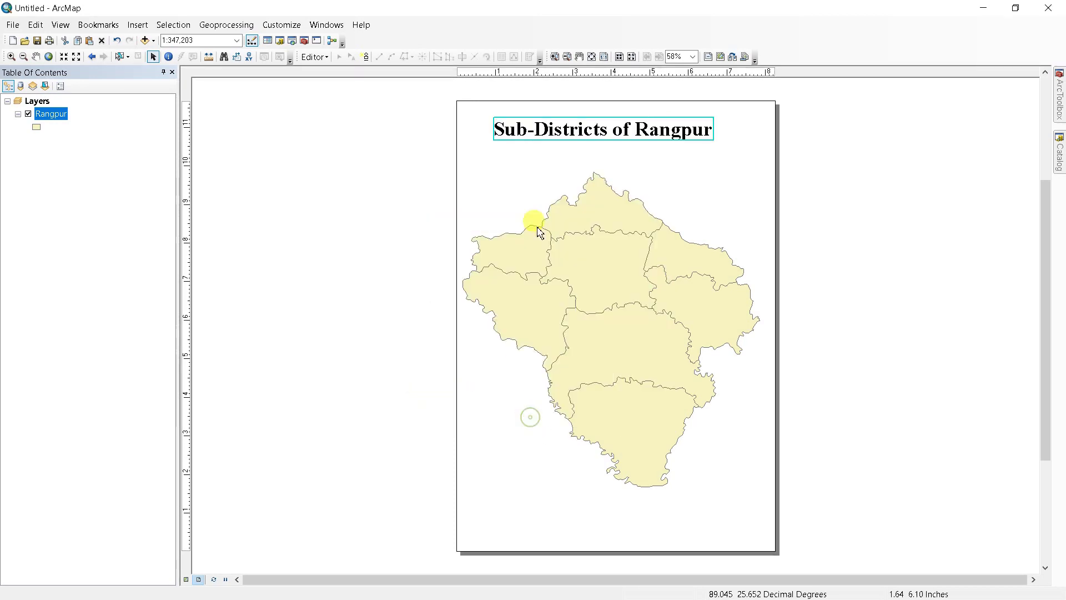
drag(578, 132, 594, 135)
right_click(594, 135)
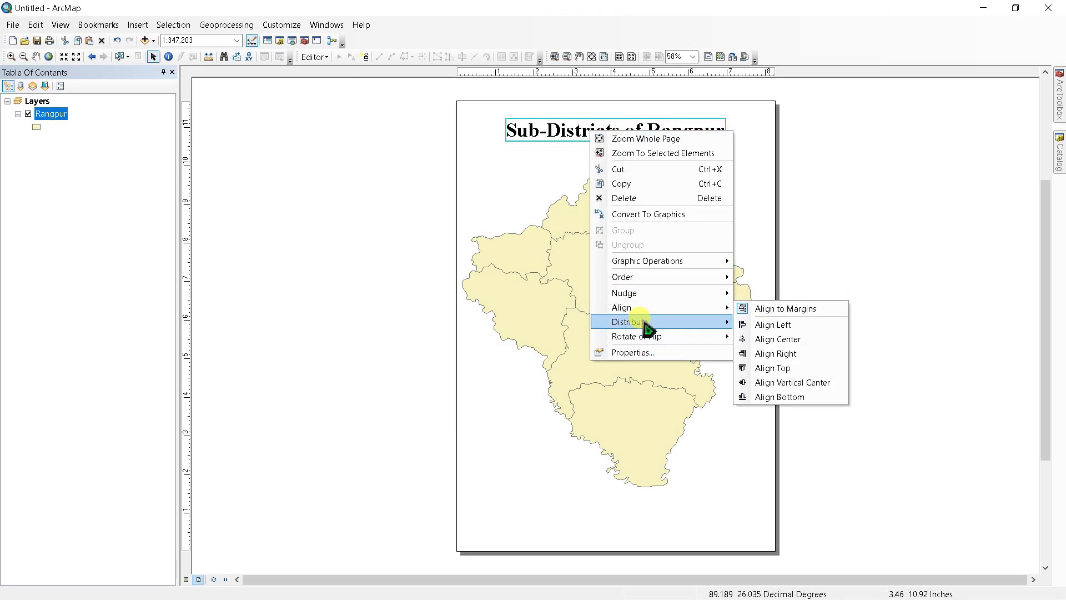
click(617, 352)
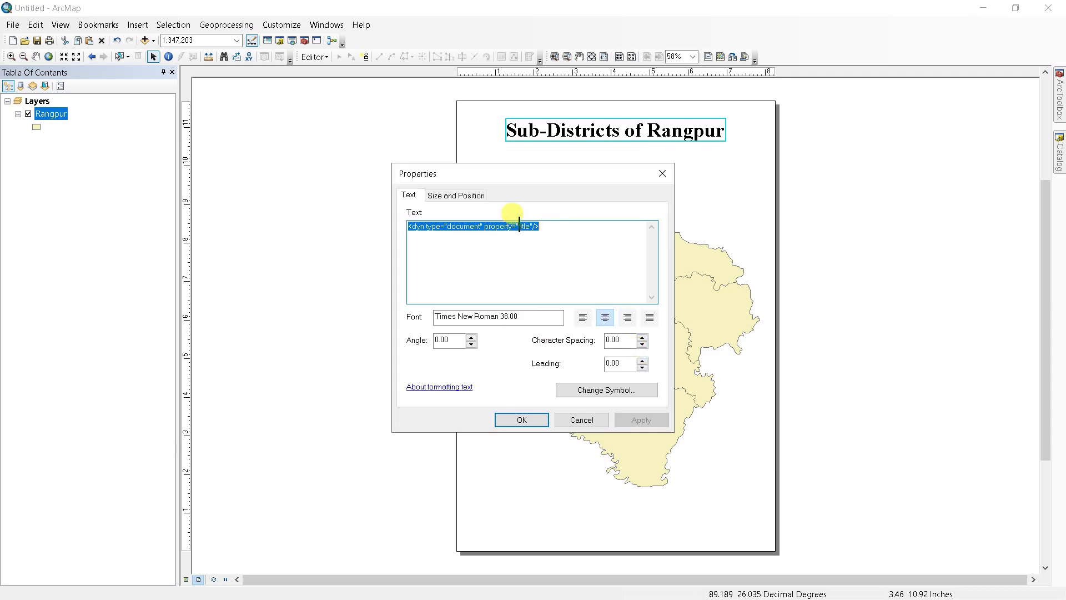
click(618, 393)
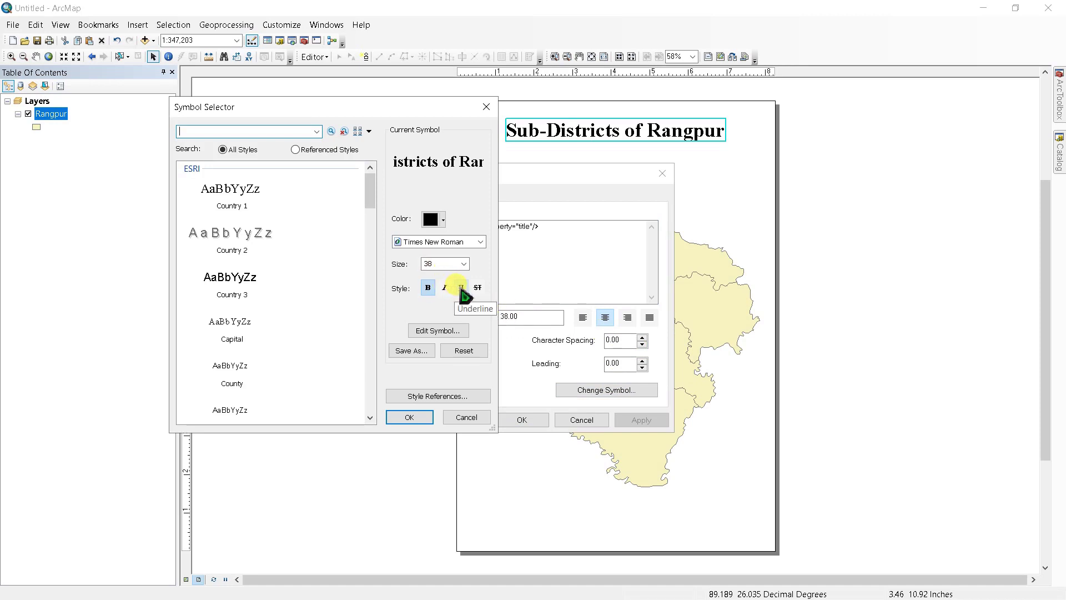
click(465, 422)
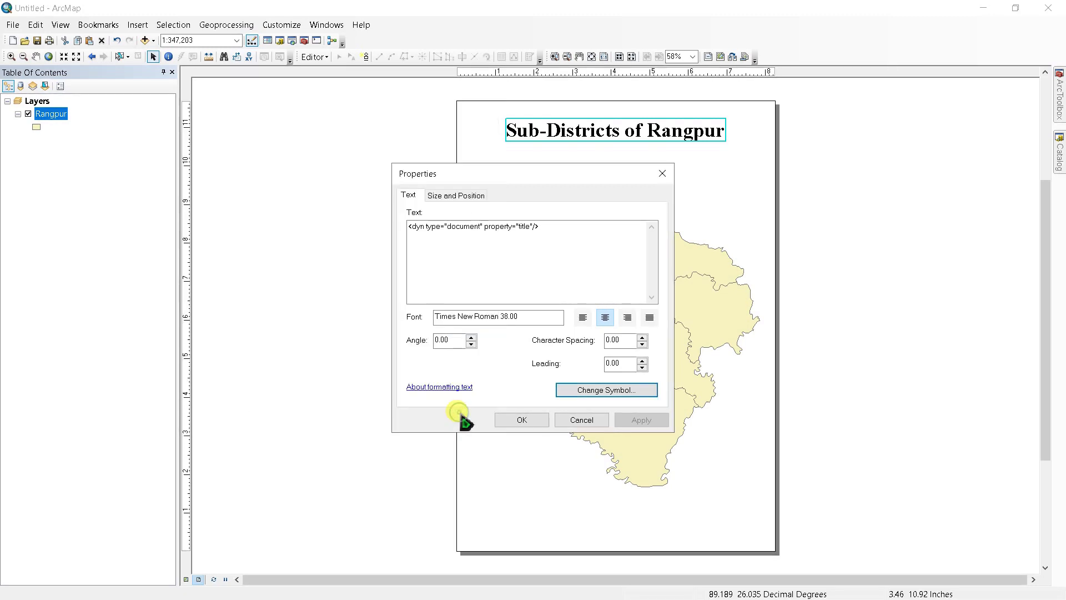
click(516, 422)
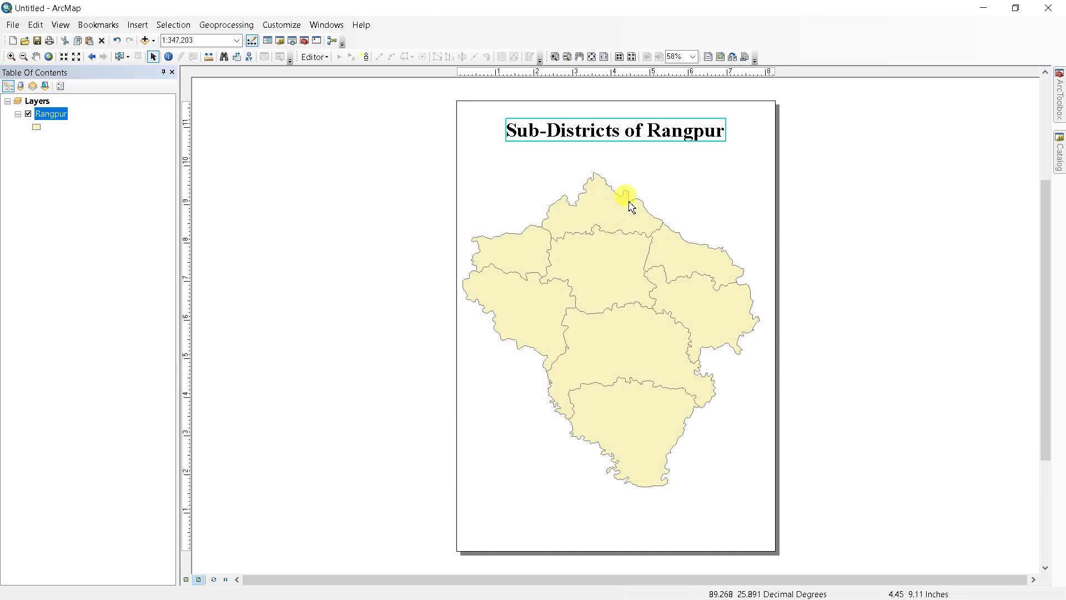
click(138, 25)
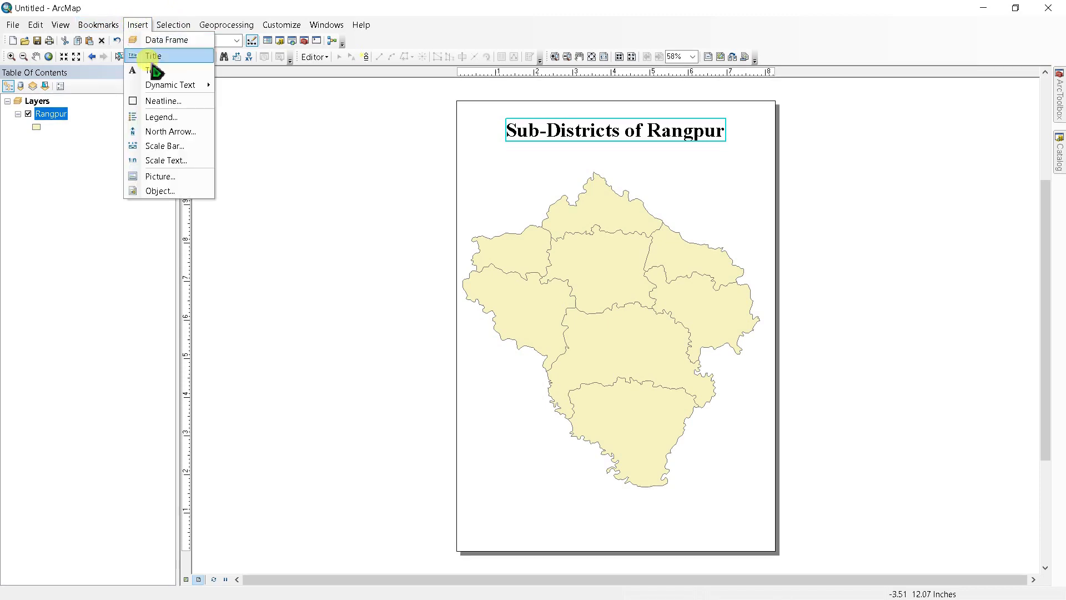
Insert the ESRI North 7 compass-rose north arrow at the page's top-right corner.
click(162, 136)
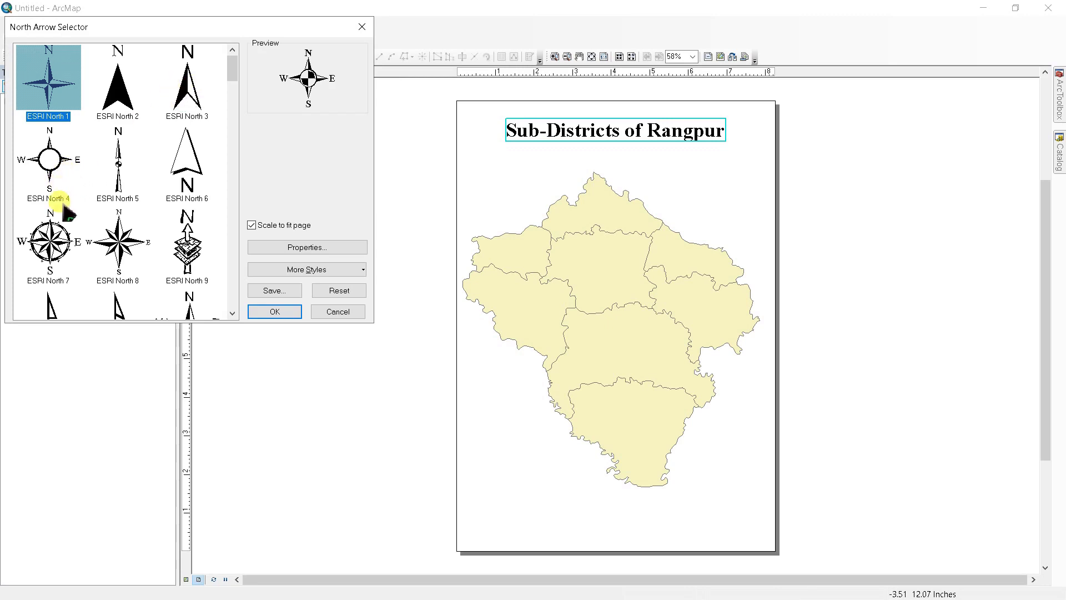
click(48, 242)
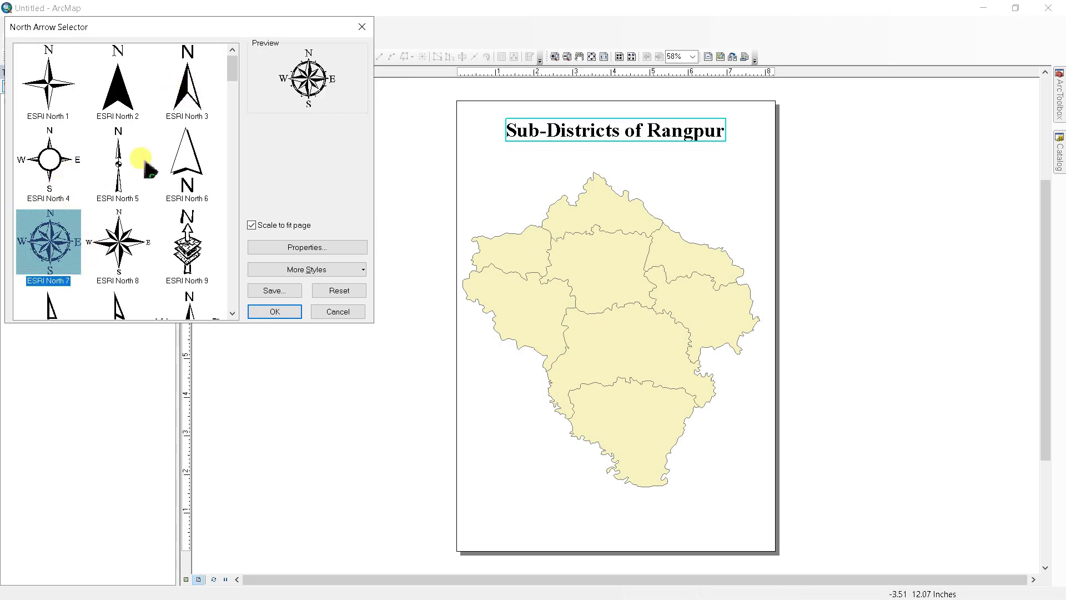
click(266, 311)
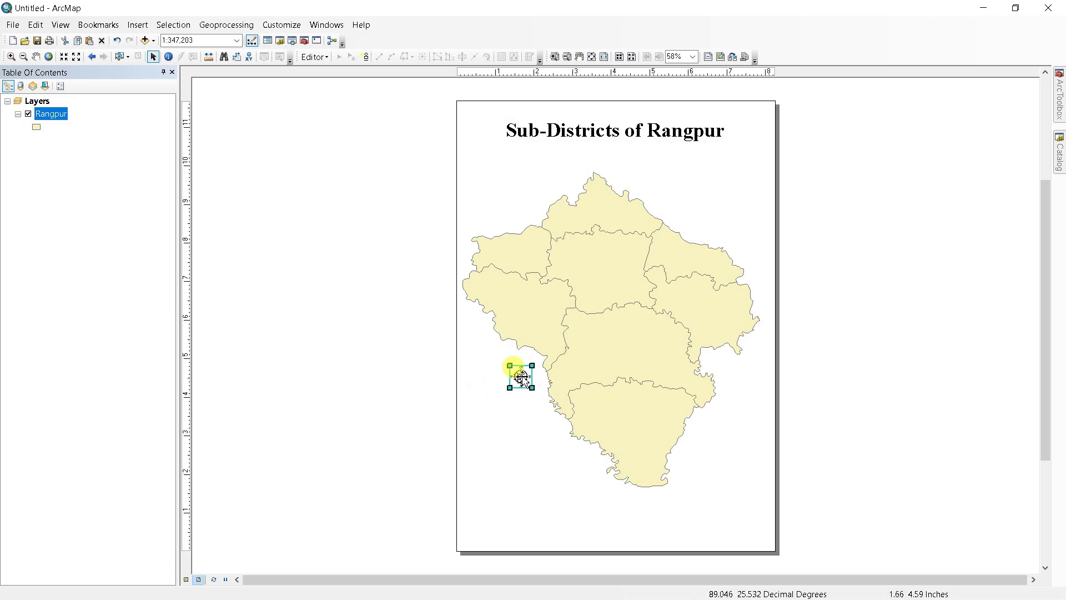
drag(522, 373, 751, 179)
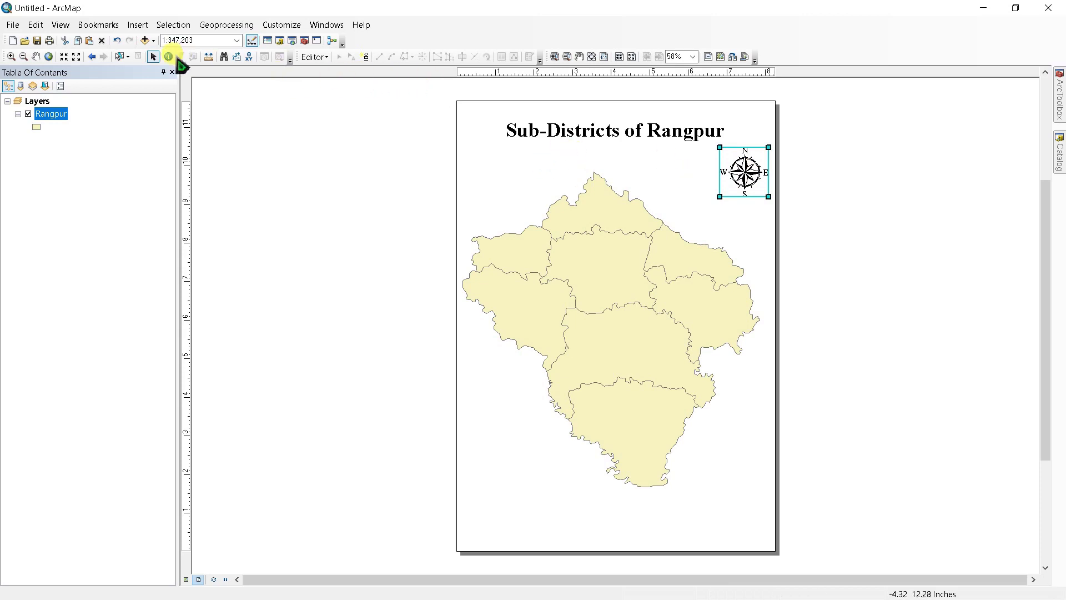
click(139, 25)
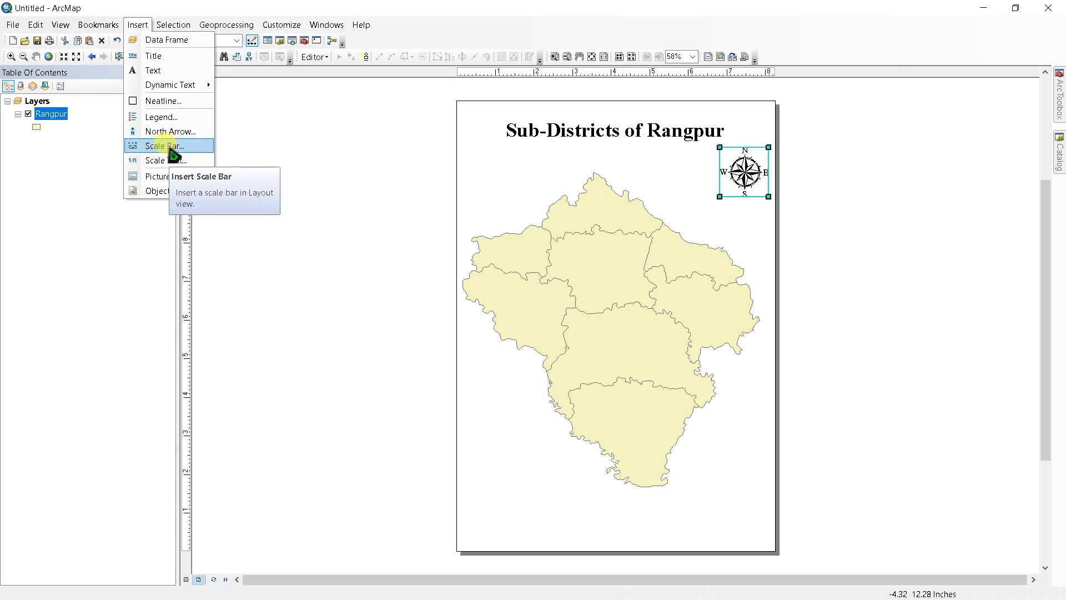
Insert a Scale Line 2 scale bar in miles at the lower left of the page.
click(155, 146)
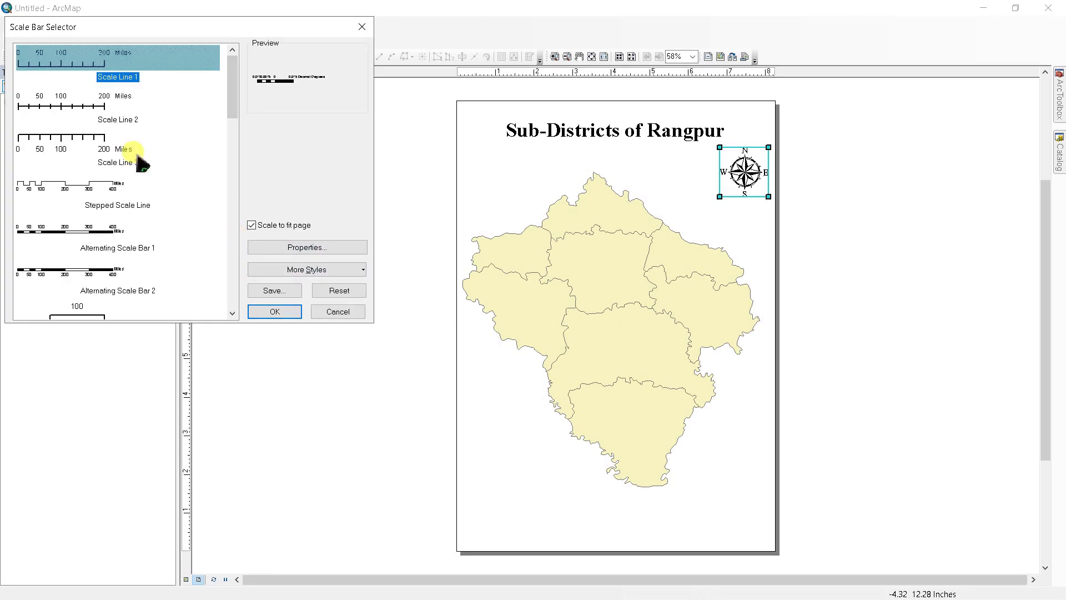
click(65, 108)
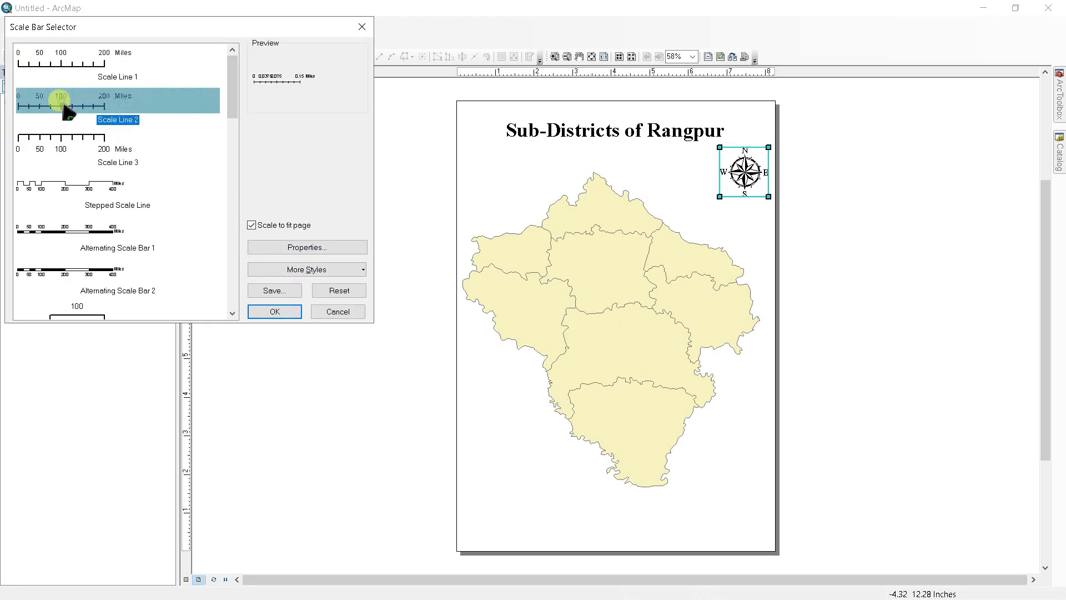
click(273, 312)
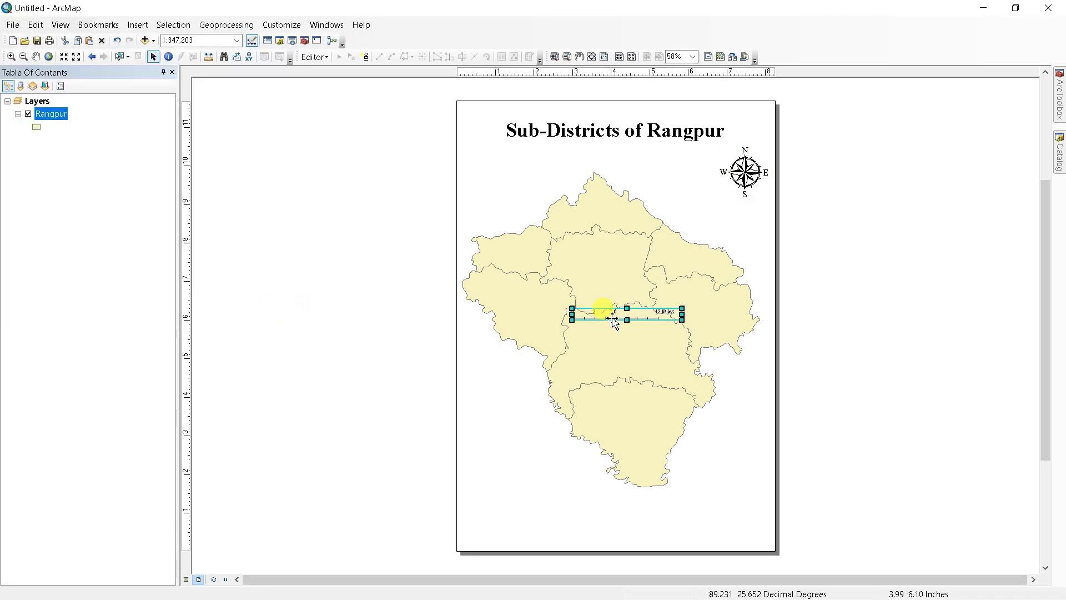
drag(613, 319, 511, 495)
right_click(513, 494)
click(504, 493)
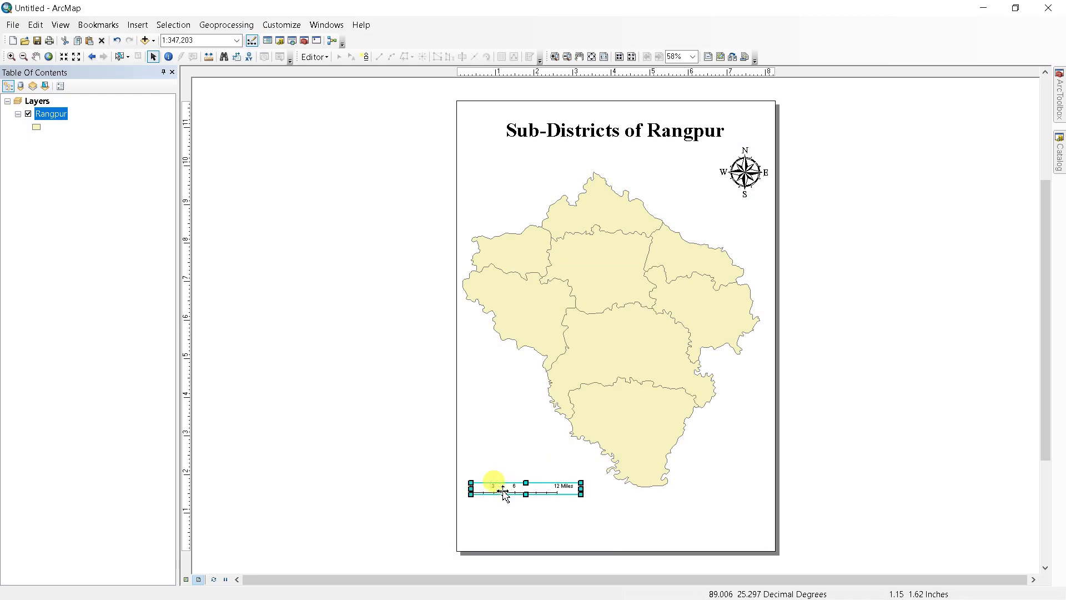
click(494, 481)
click(500, 492)
right_click(503, 493)
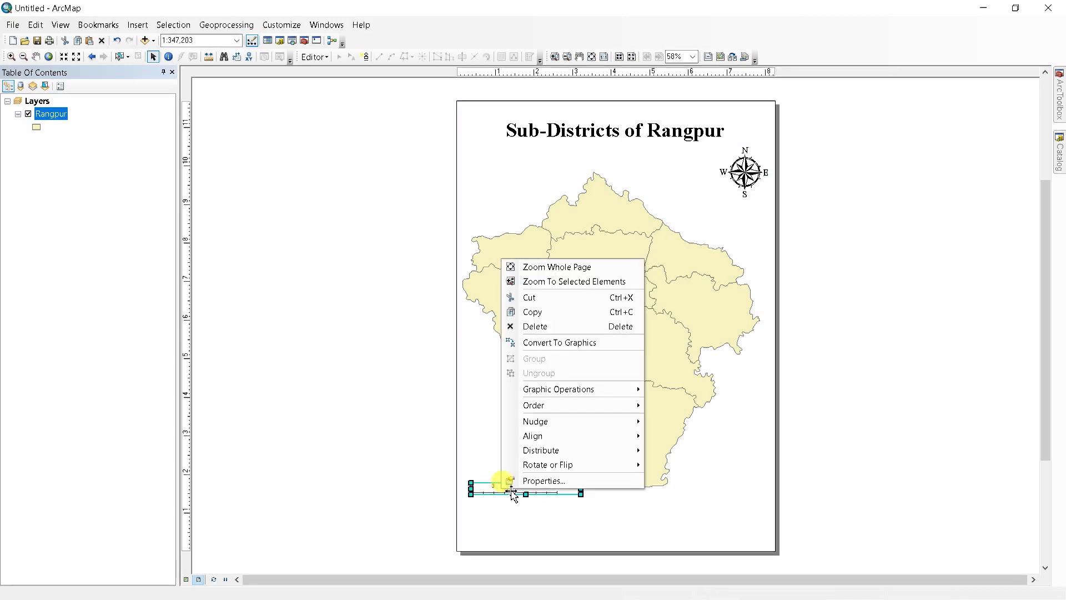
Change the scale bar's division units to Kilometers.
click(554, 481)
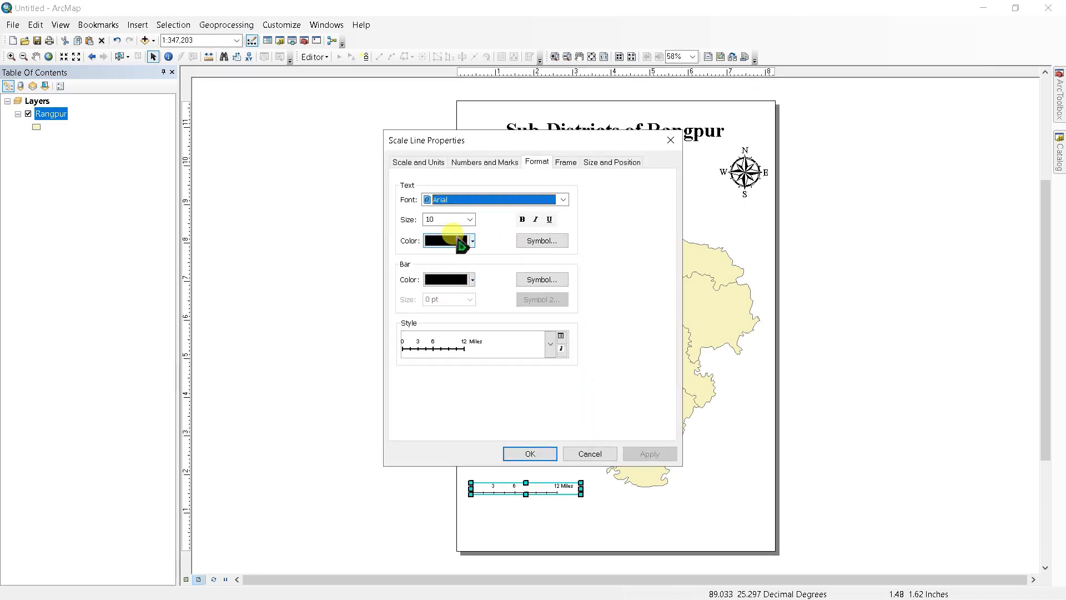
click(415, 162)
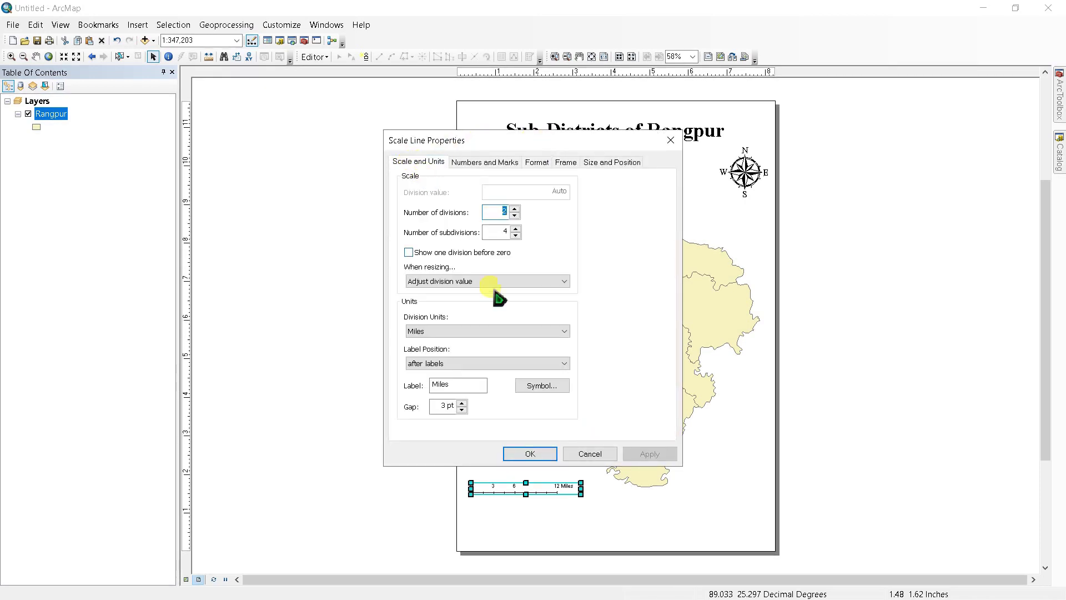
click(509, 330)
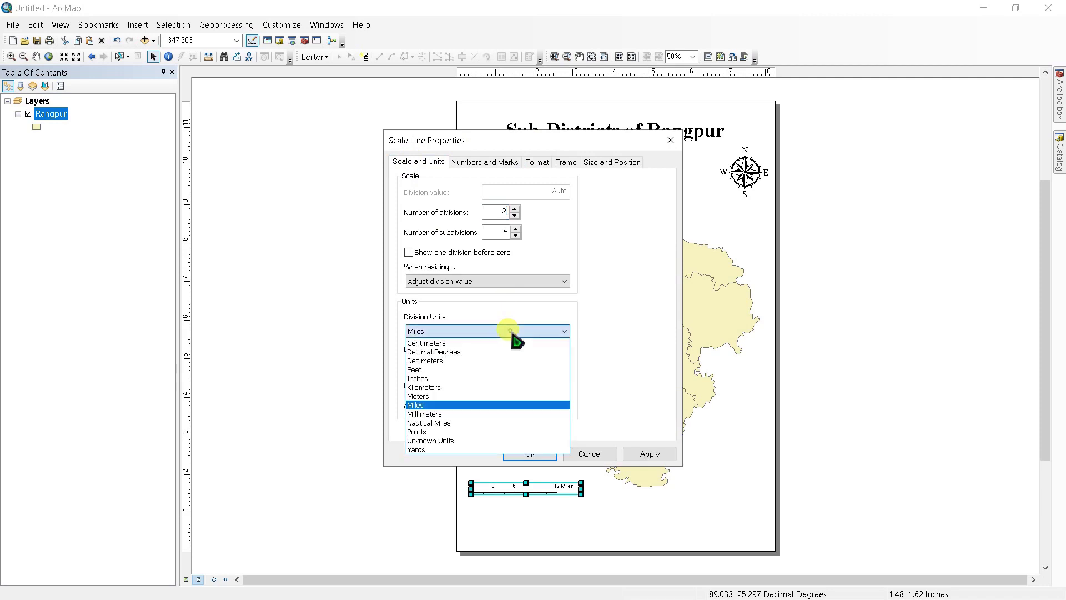
click(425, 389)
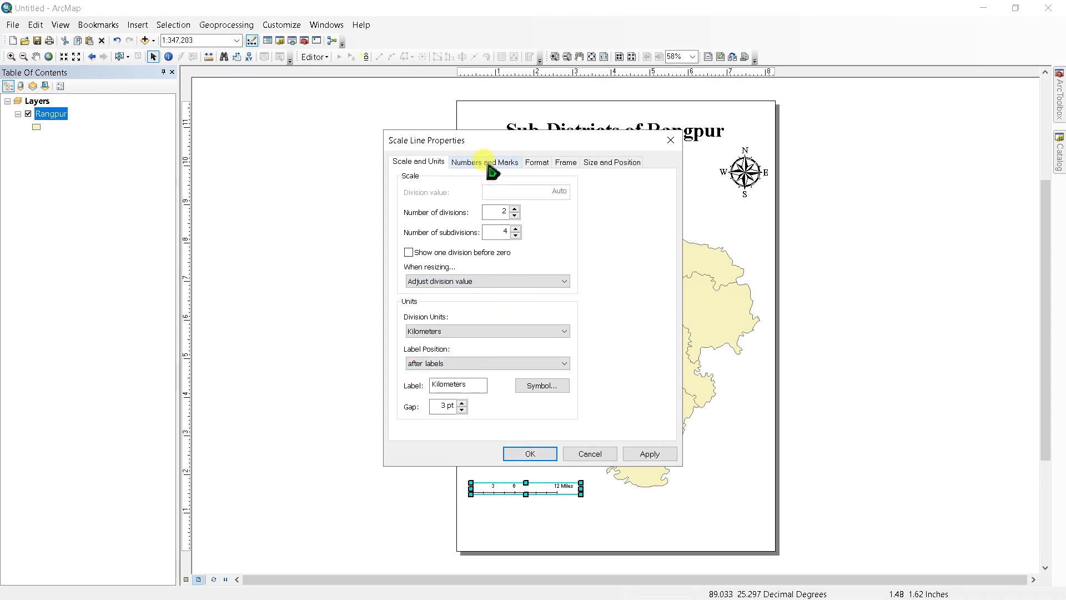
click(650, 454)
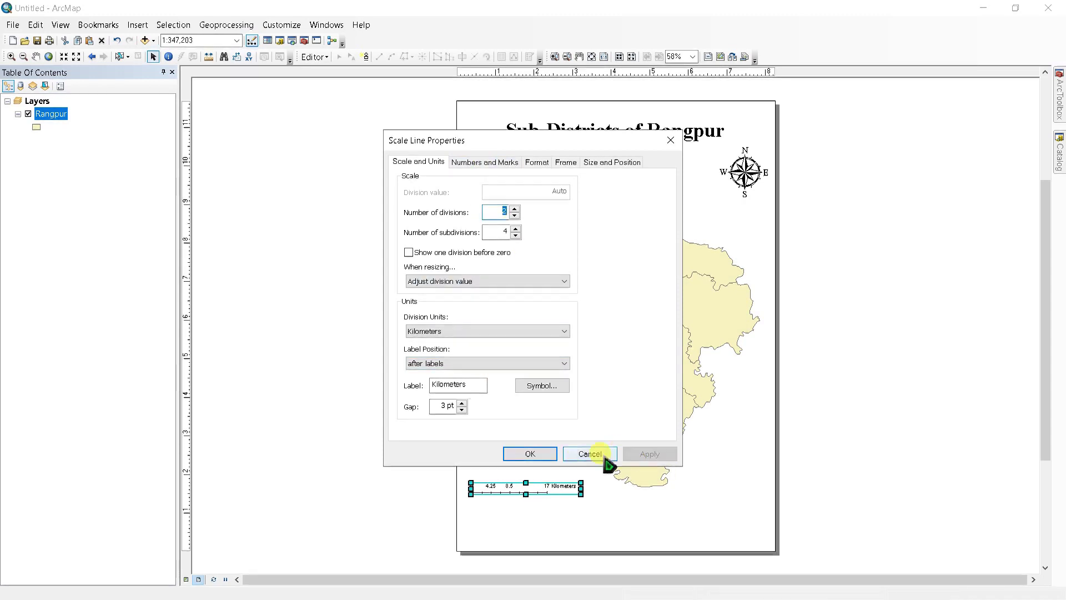
click(536, 456)
Move the scale bar to the bottom-right corner of the page.
click(512, 483)
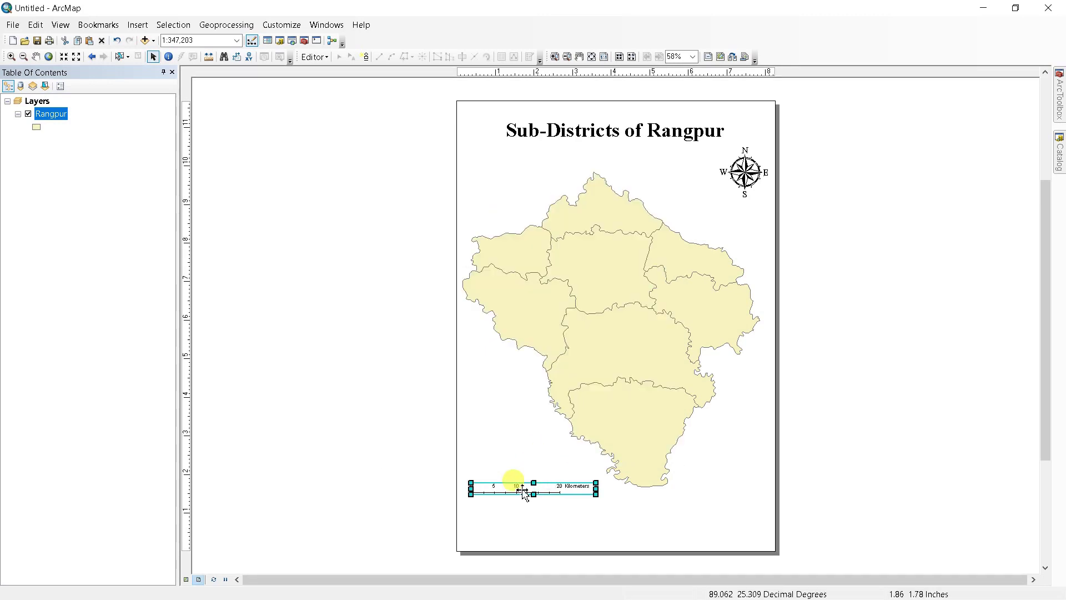
click(507, 487)
drag(507, 487, 688, 545)
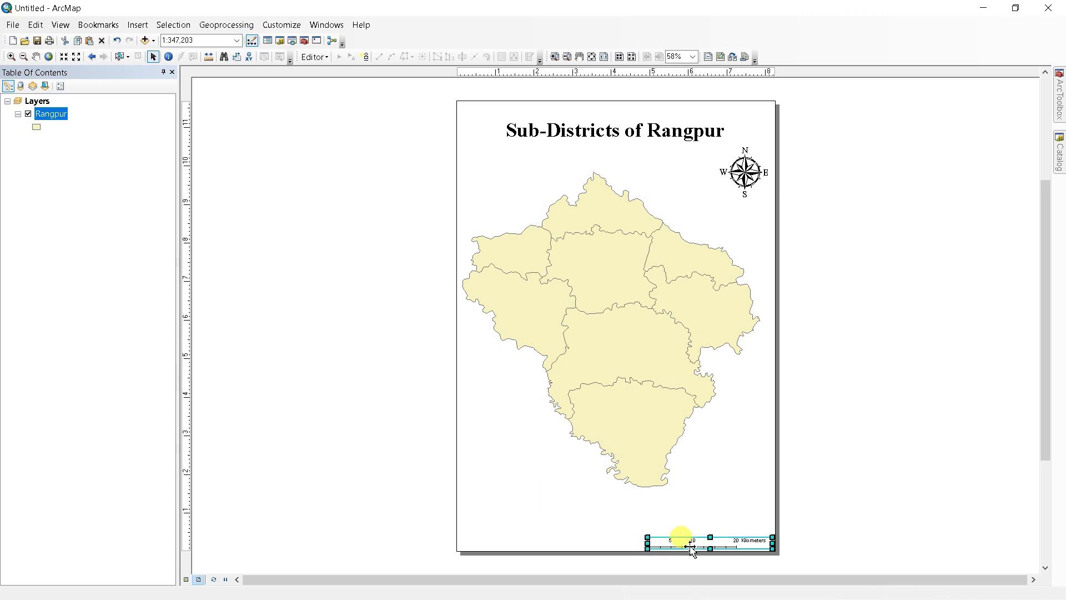
click(680, 513)
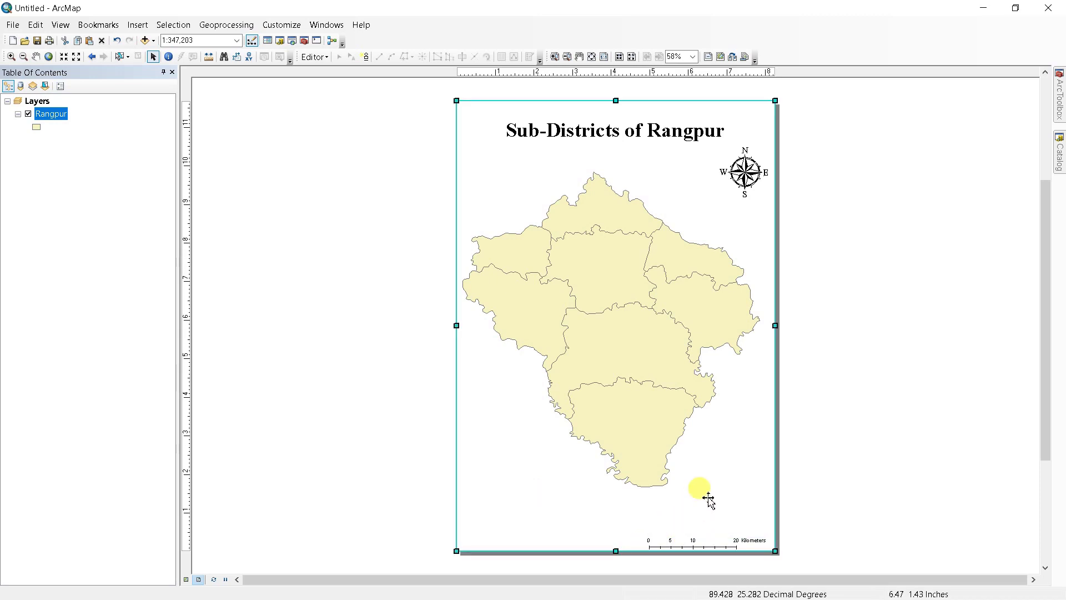
click(708, 547)
drag(708, 547, 706, 540)
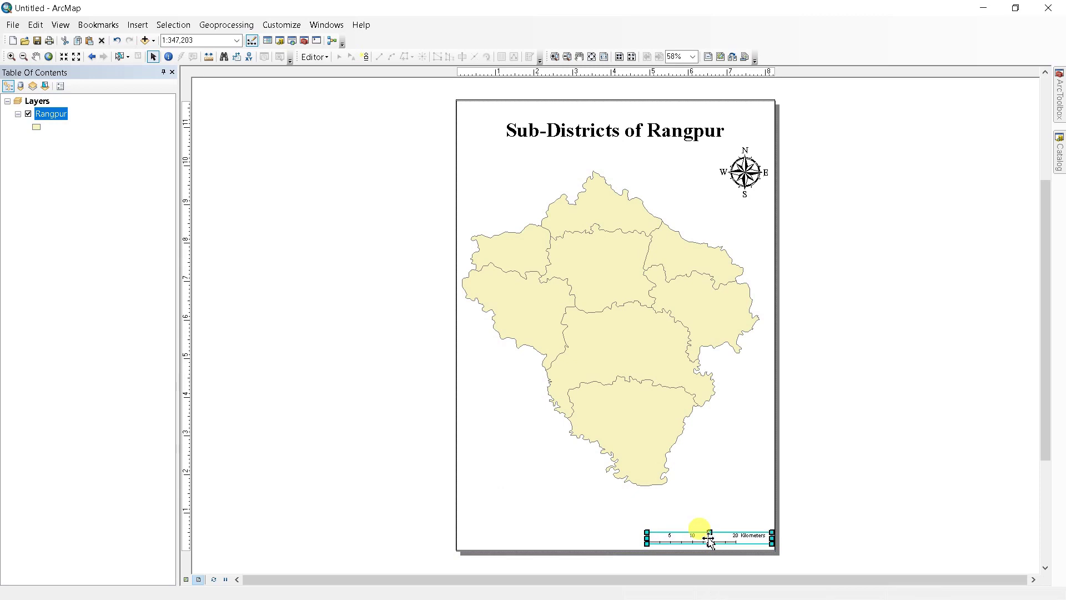
click(619, 508)
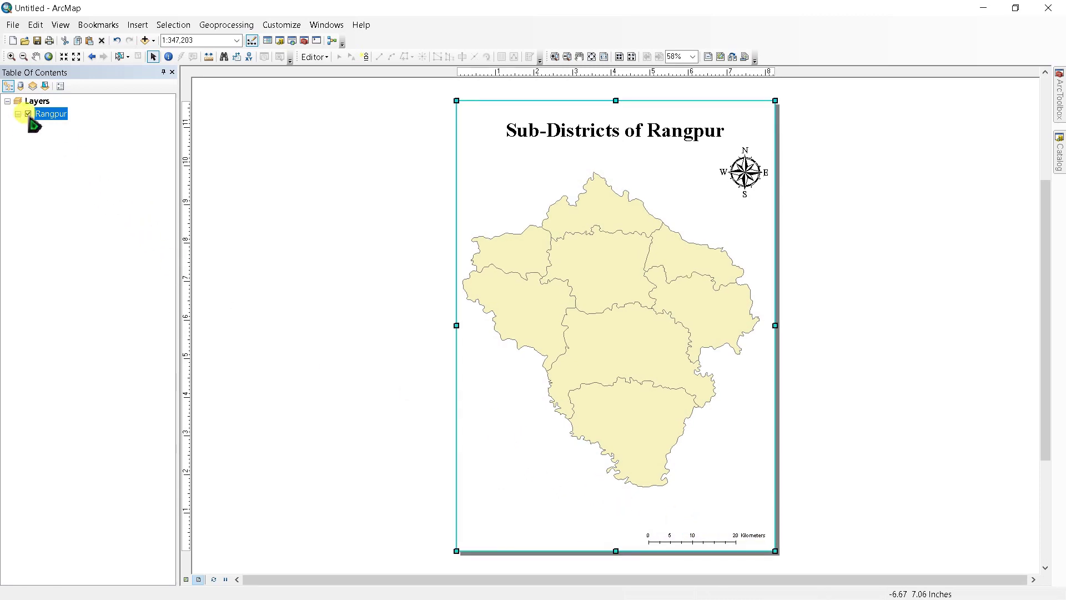
Symbolize the Rangpur layer by unique NAME_3 values for all eight sub-districts using a new multicolour ramp.
right_click(47, 116)
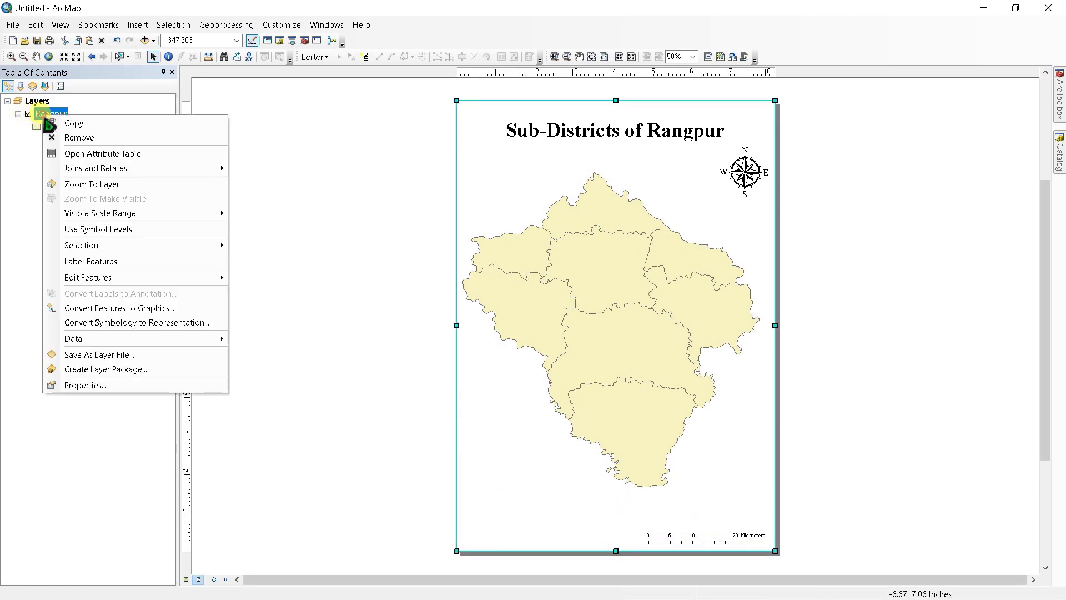
click(83, 385)
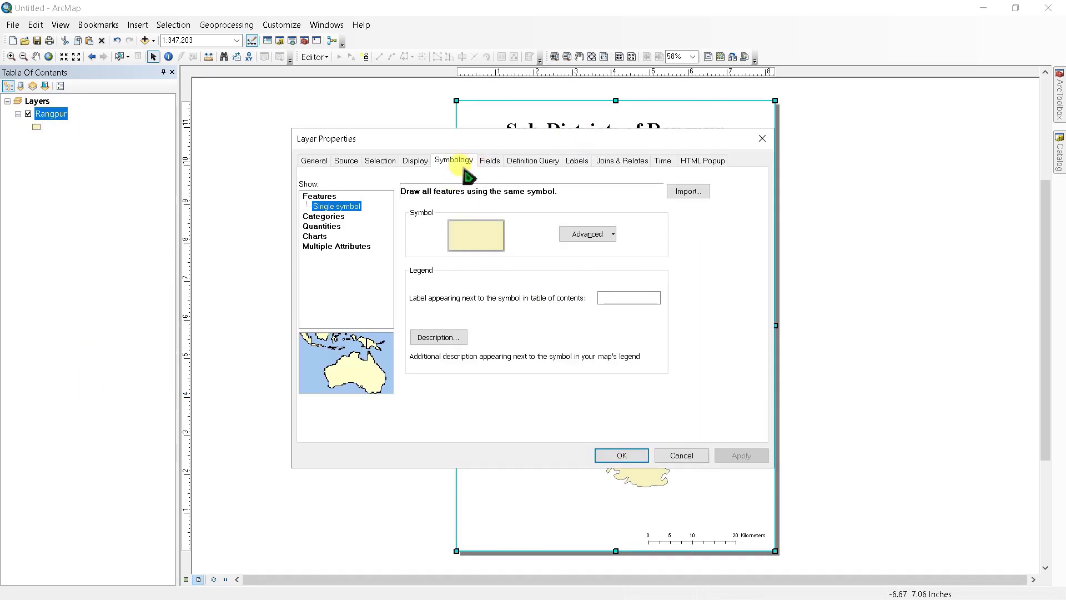
click(325, 216)
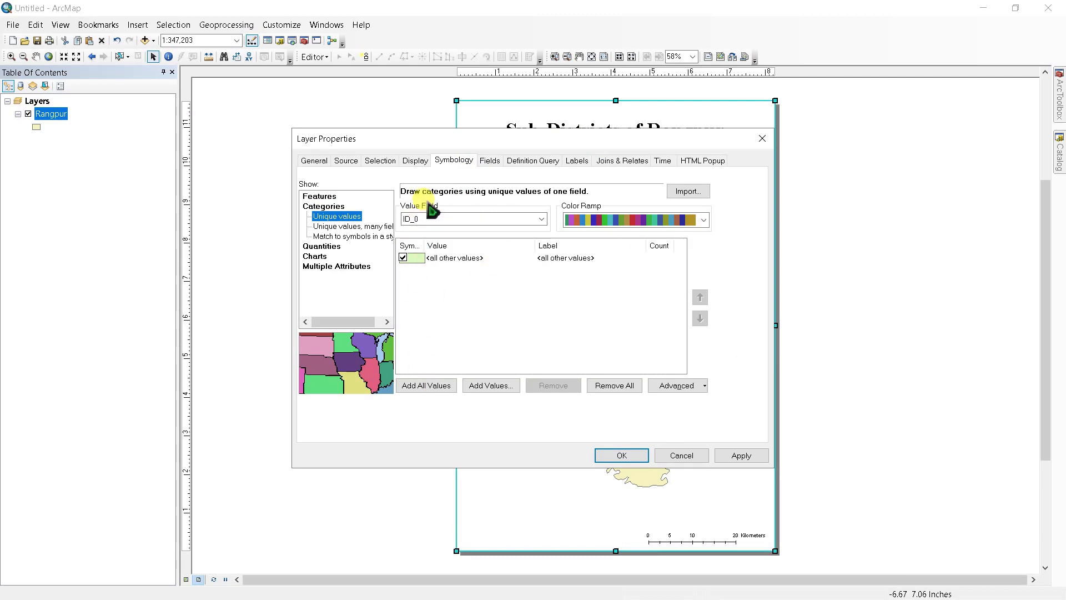
click(542, 220)
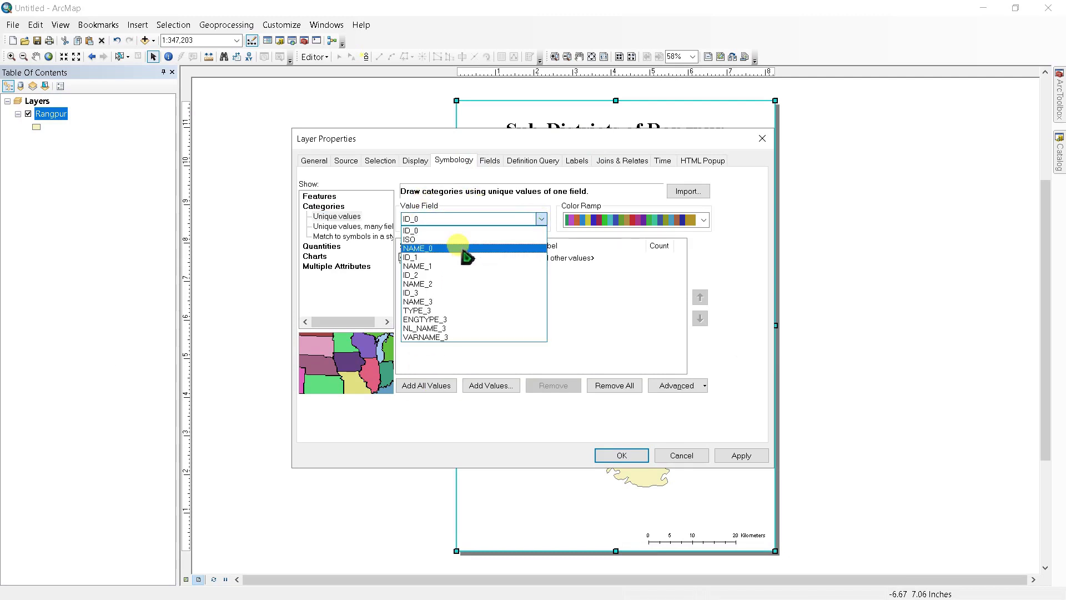
click(426, 301)
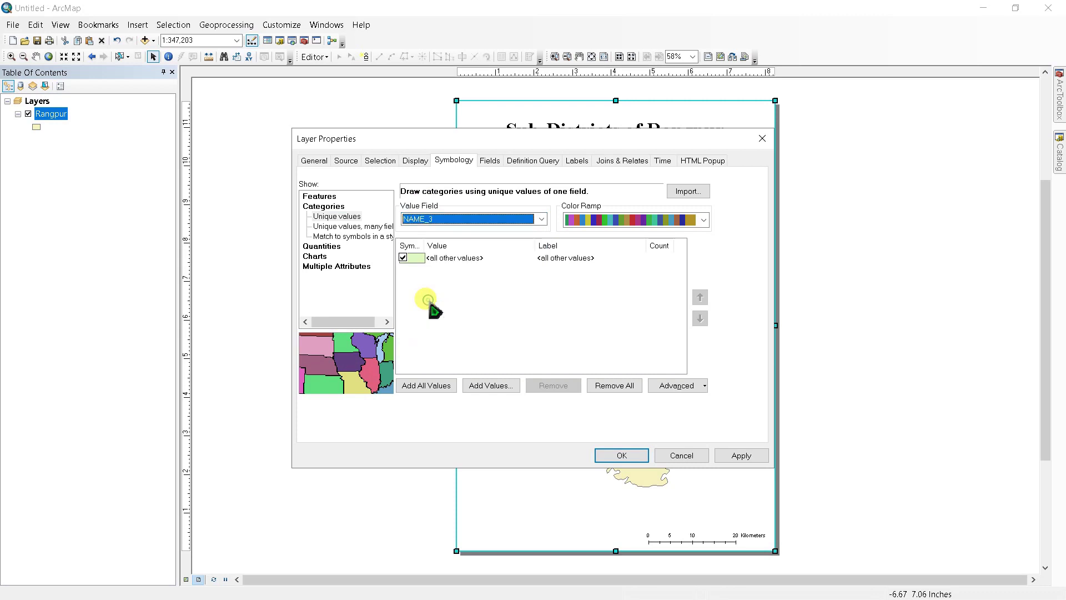
click(423, 385)
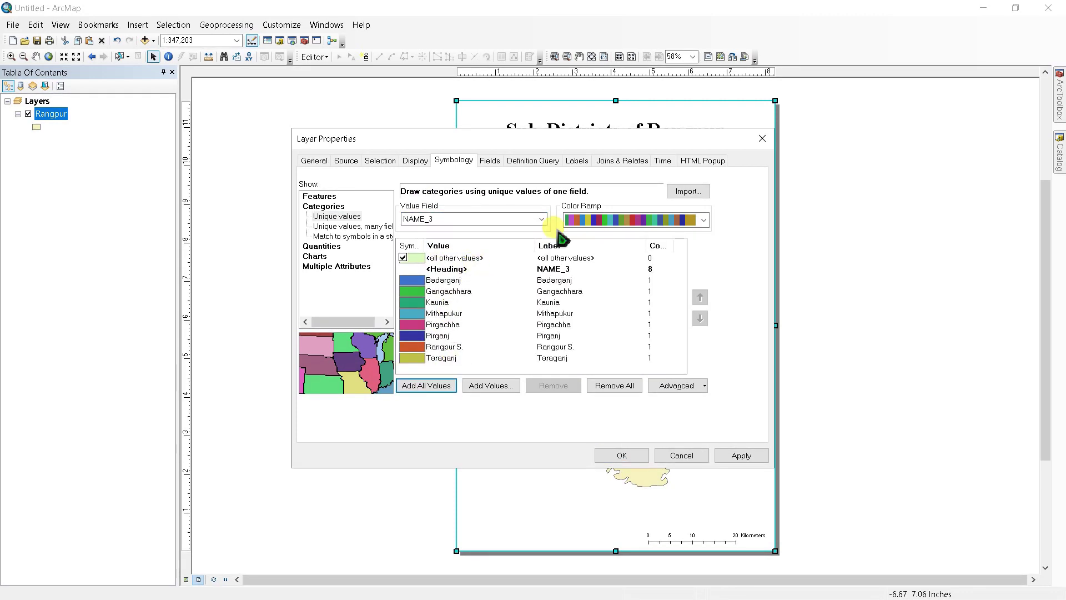
click(703, 219)
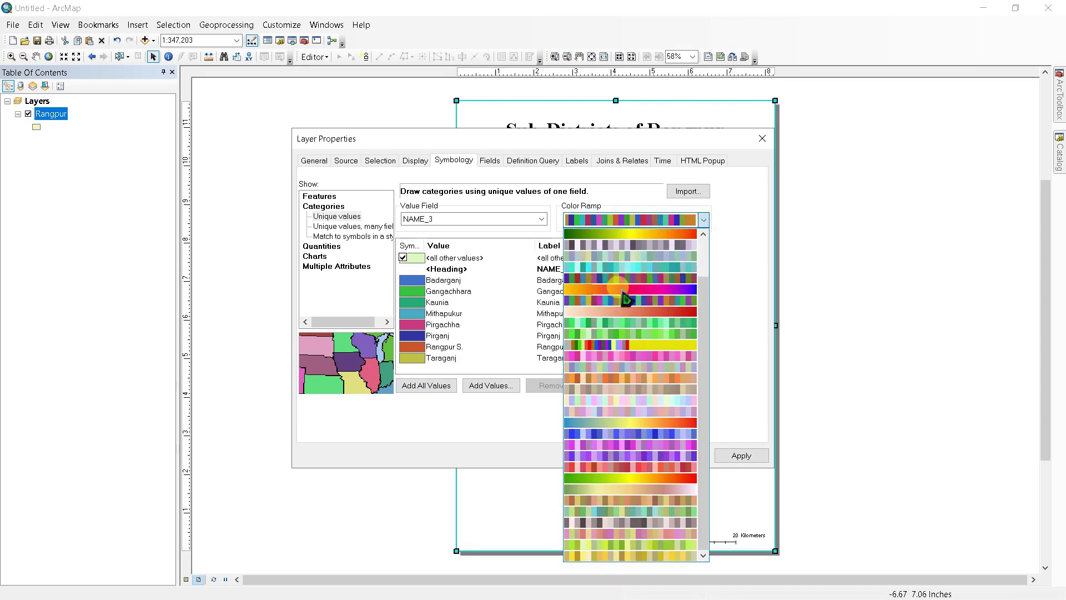
click(645, 303)
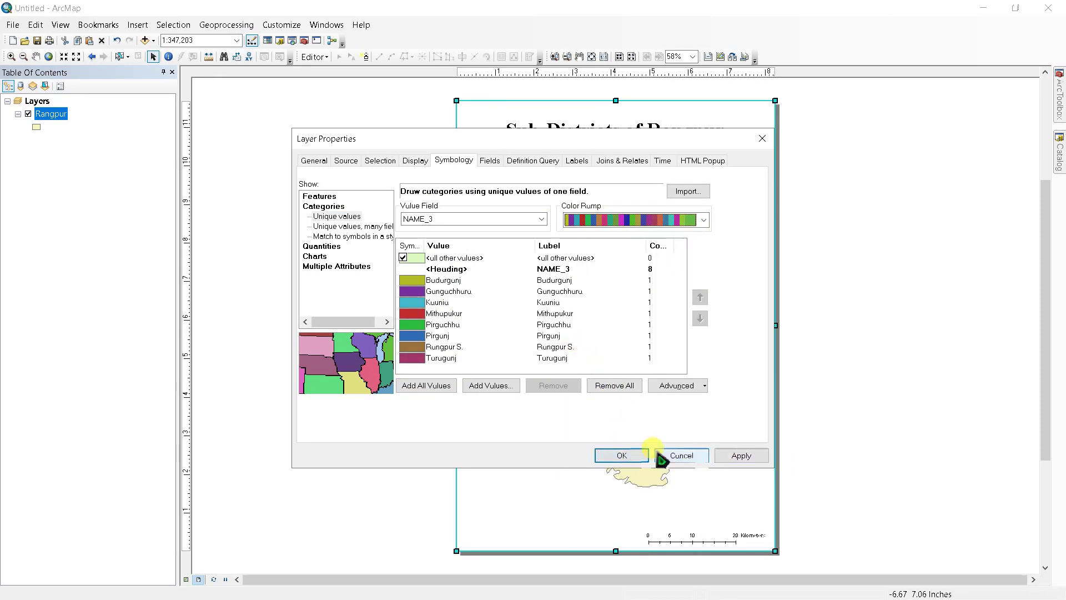
click(622, 455)
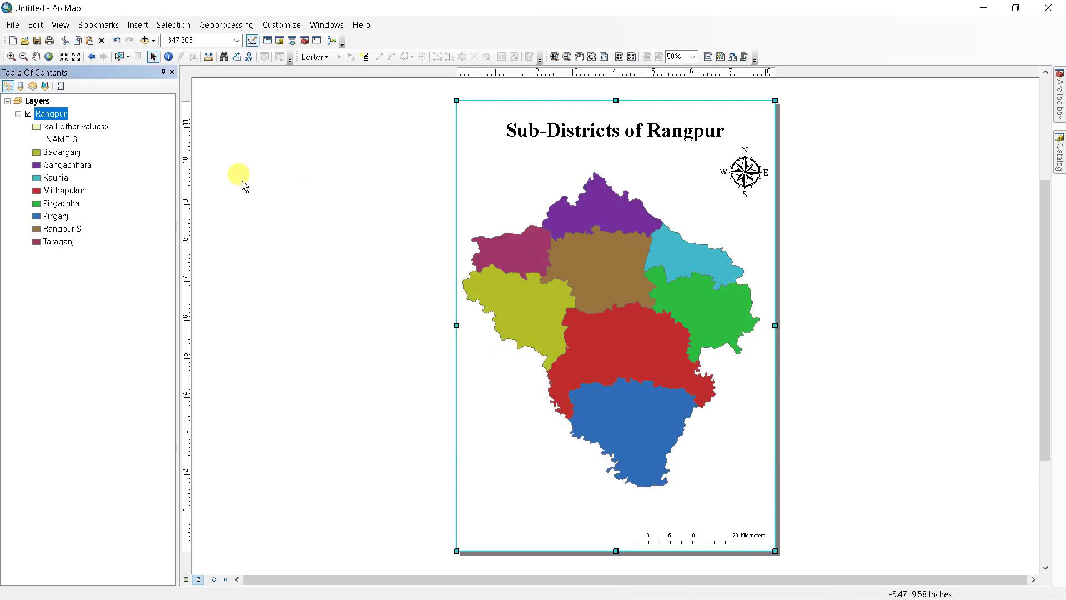
Change Badarganj's fill colour from yellow-green to Spruce Green.
double_click(36, 151)
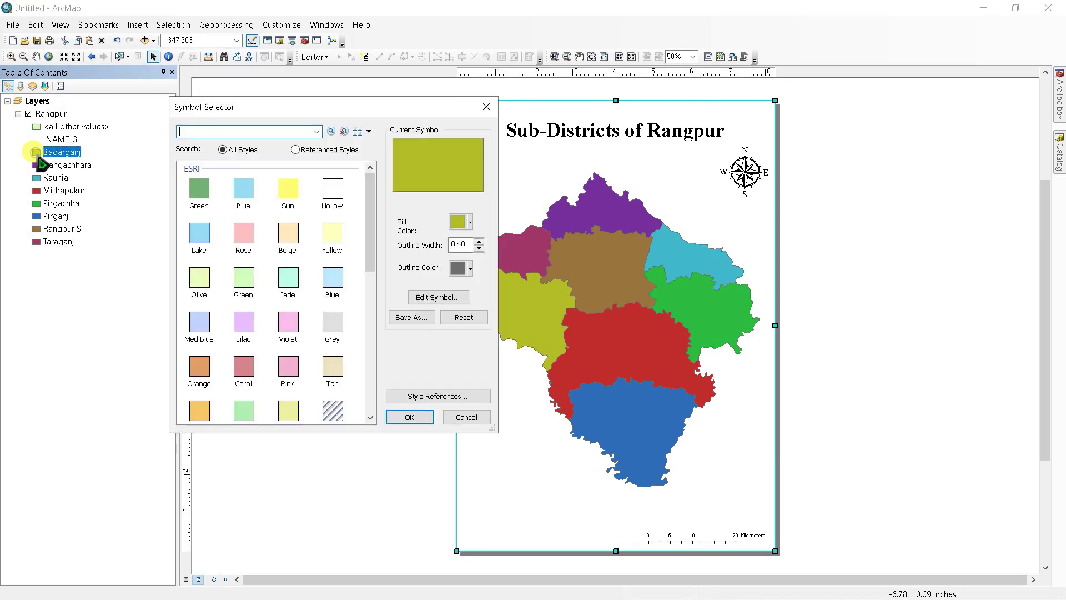
click(471, 223)
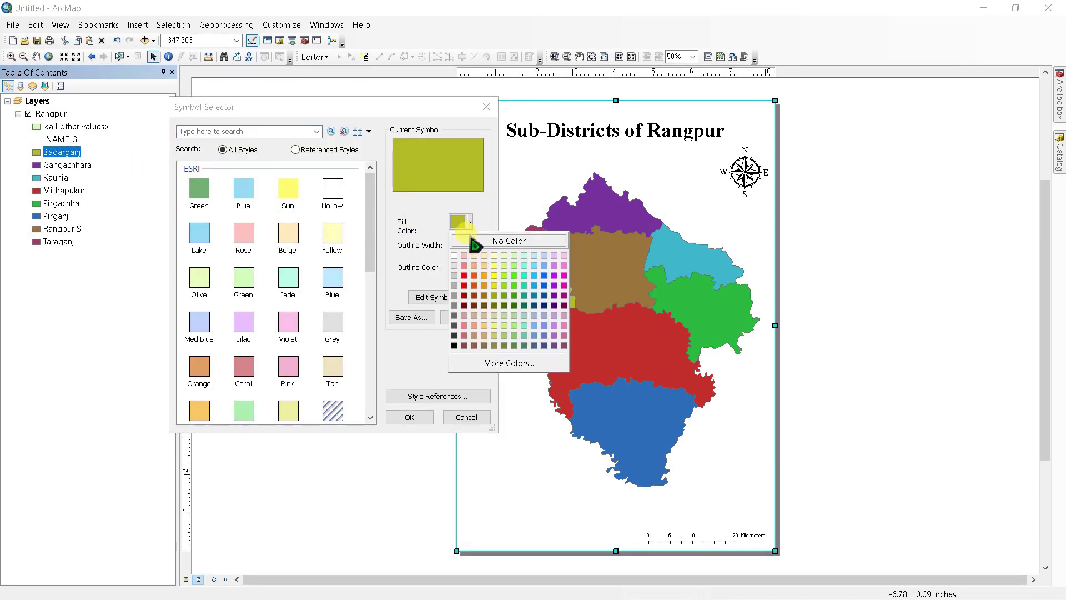
click(506, 308)
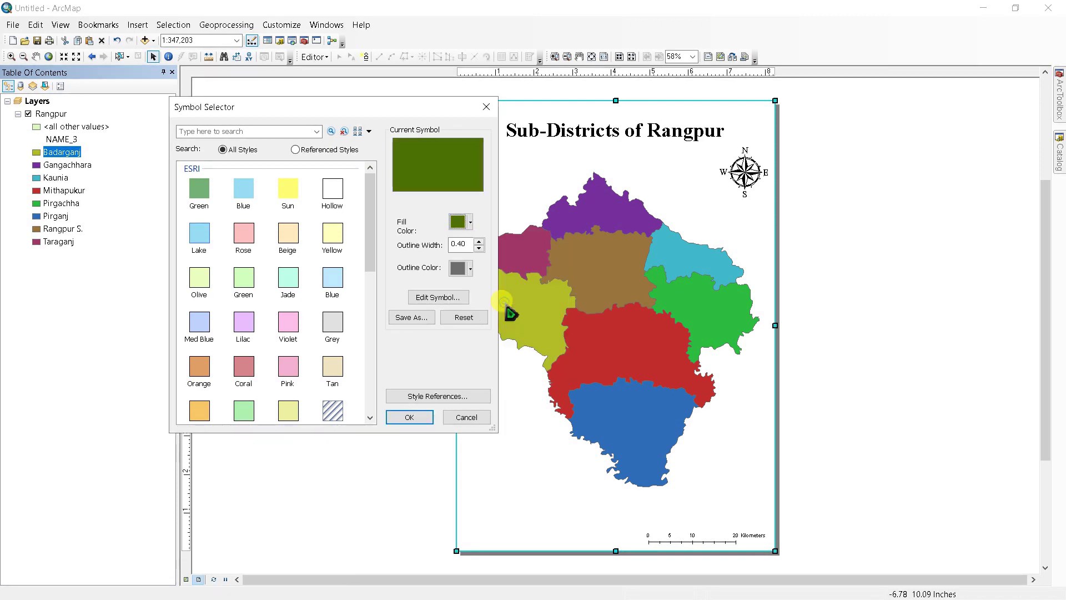
click(421, 417)
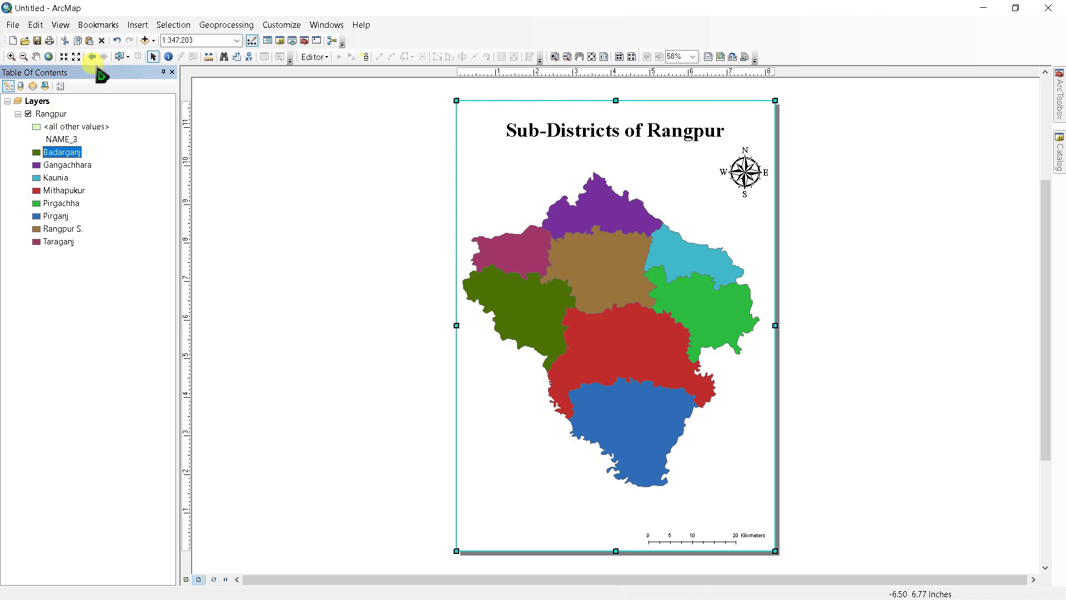
click(136, 24)
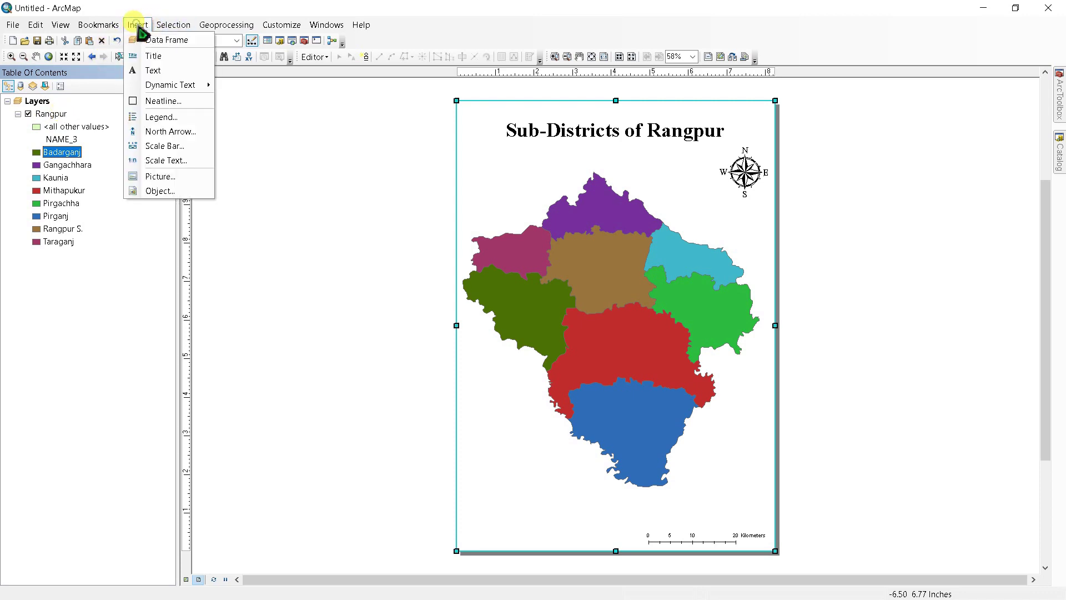
click(158, 117)
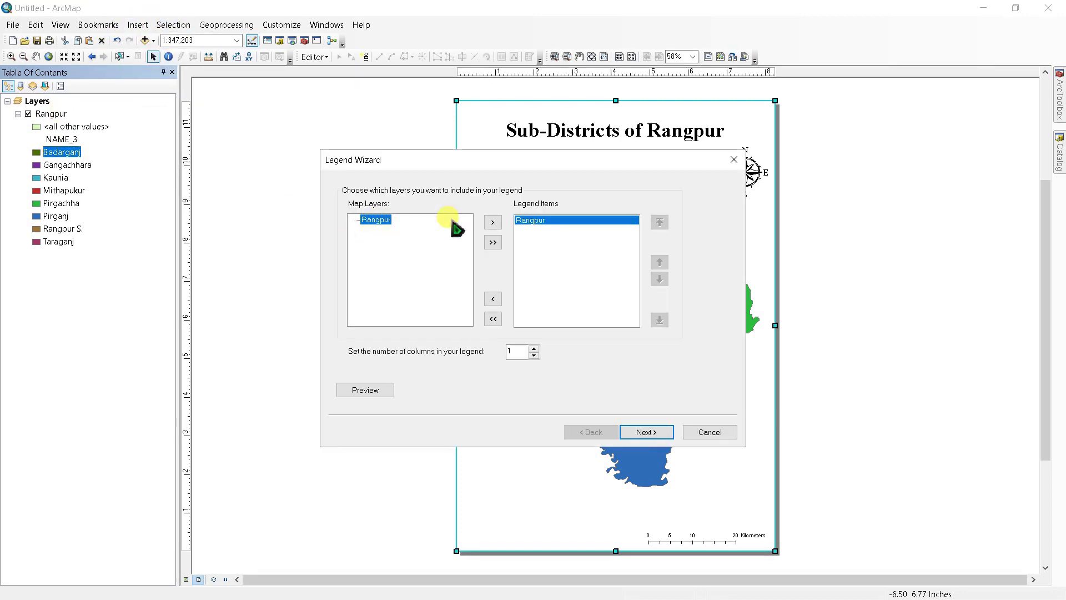
click(644, 430)
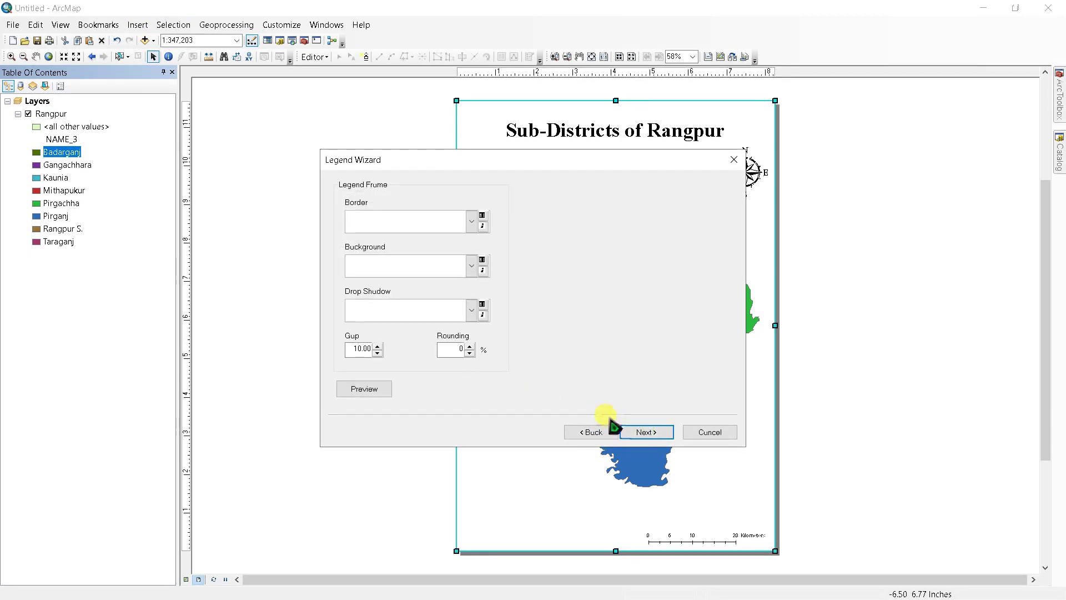
click(585, 434)
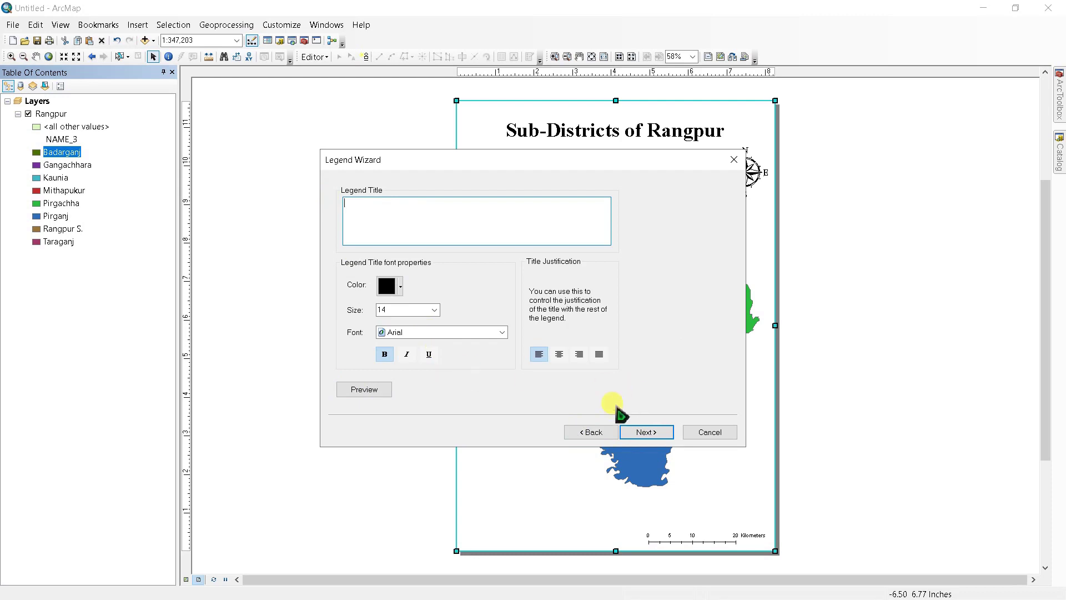
click(644, 432)
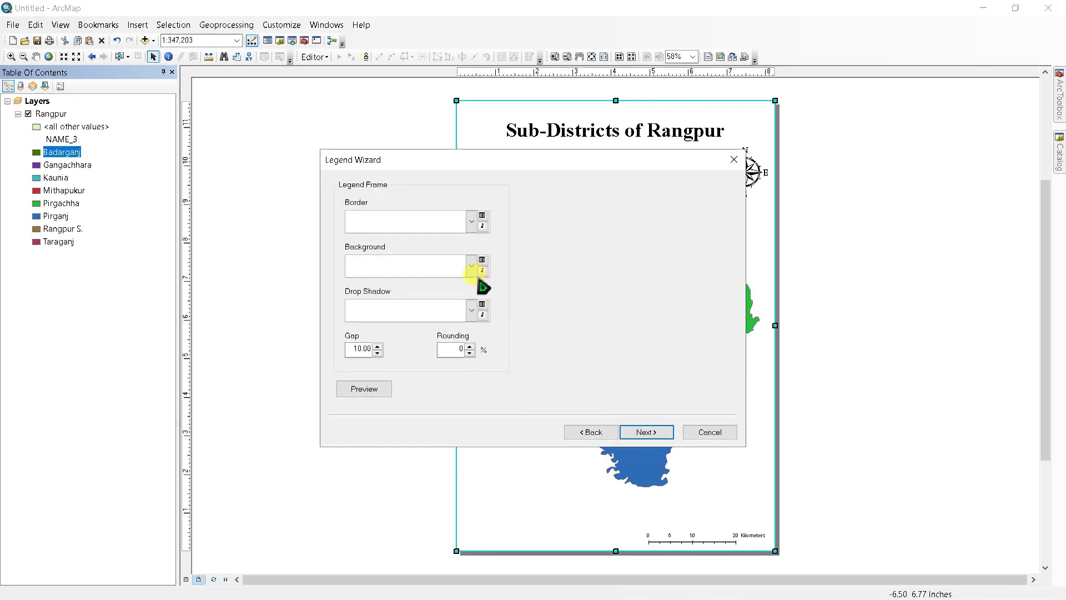
click(471, 266)
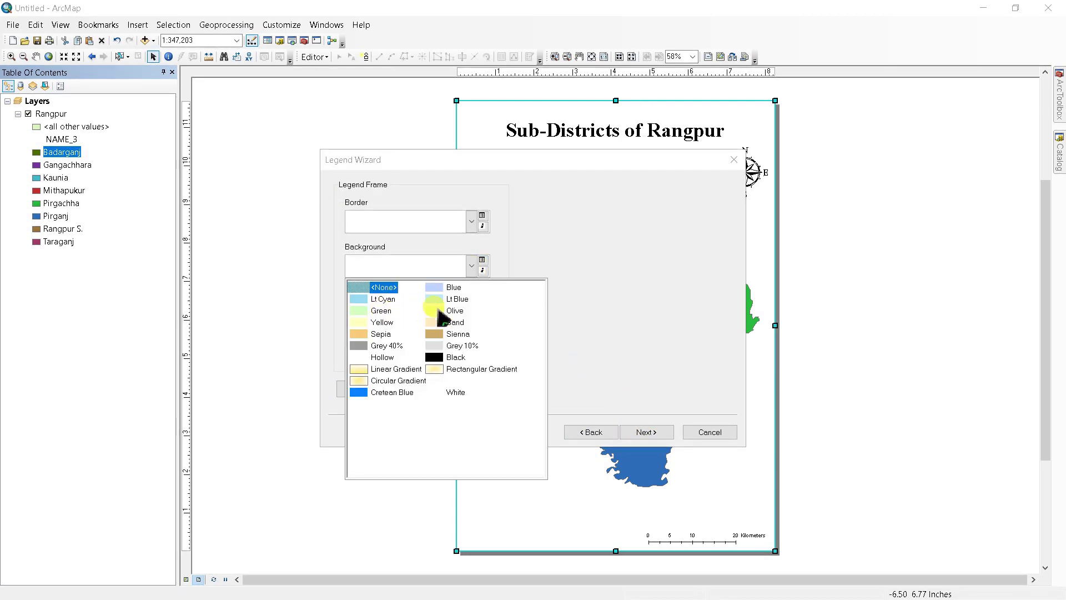
click(435, 310)
click(655, 436)
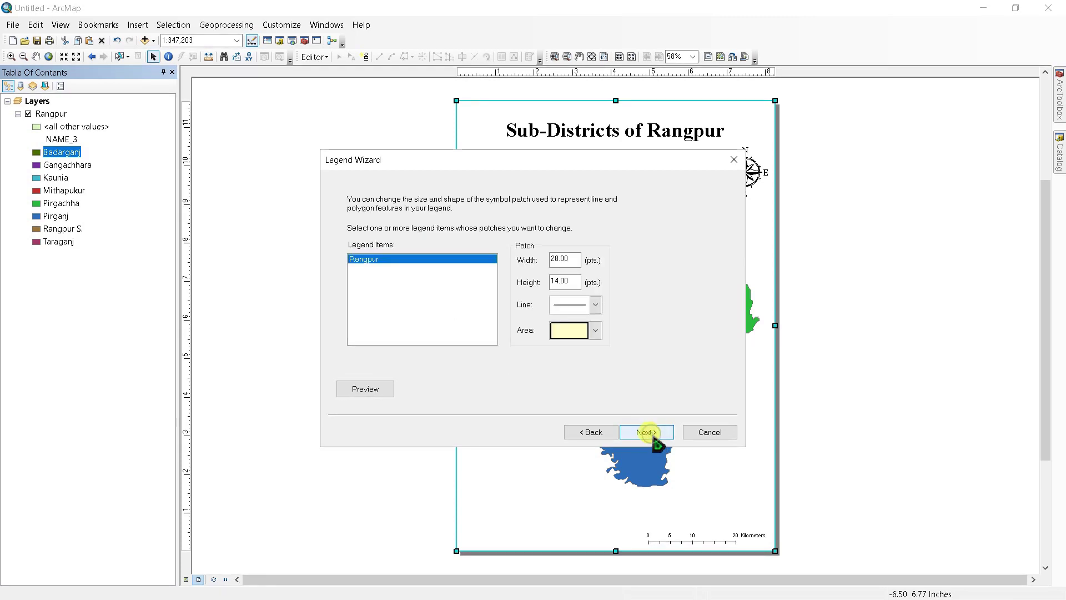
click(653, 437)
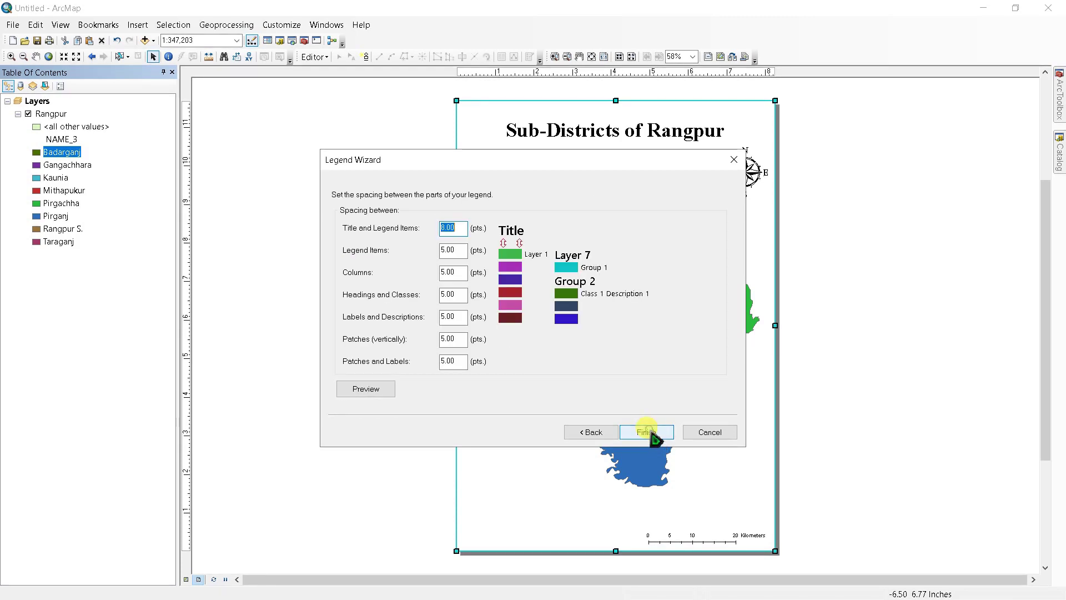
click(644, 431)
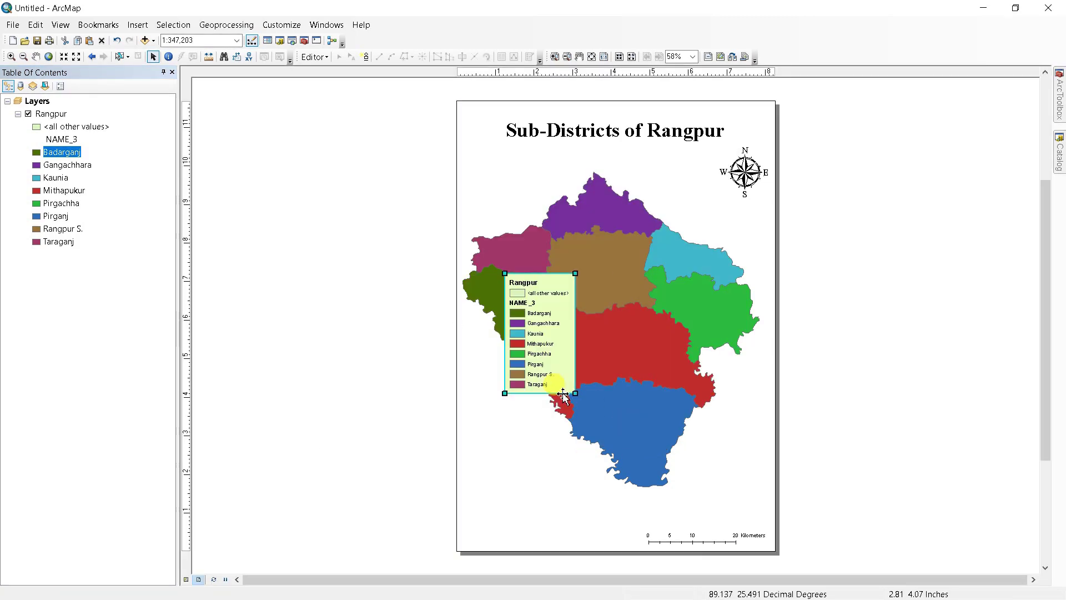
drag(540, 312, 497, 419)
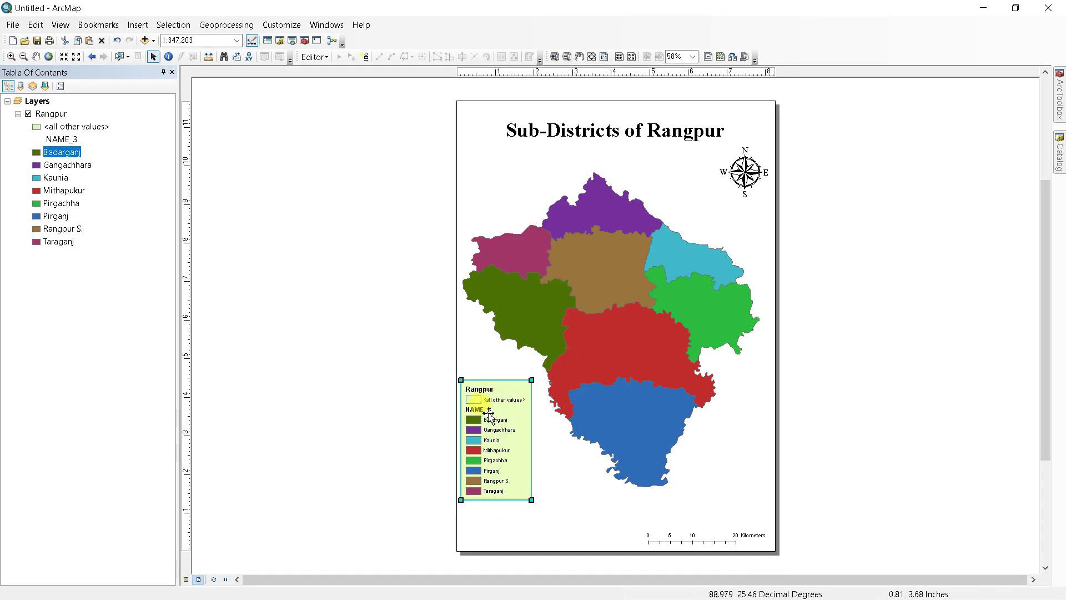
click(488, 418)
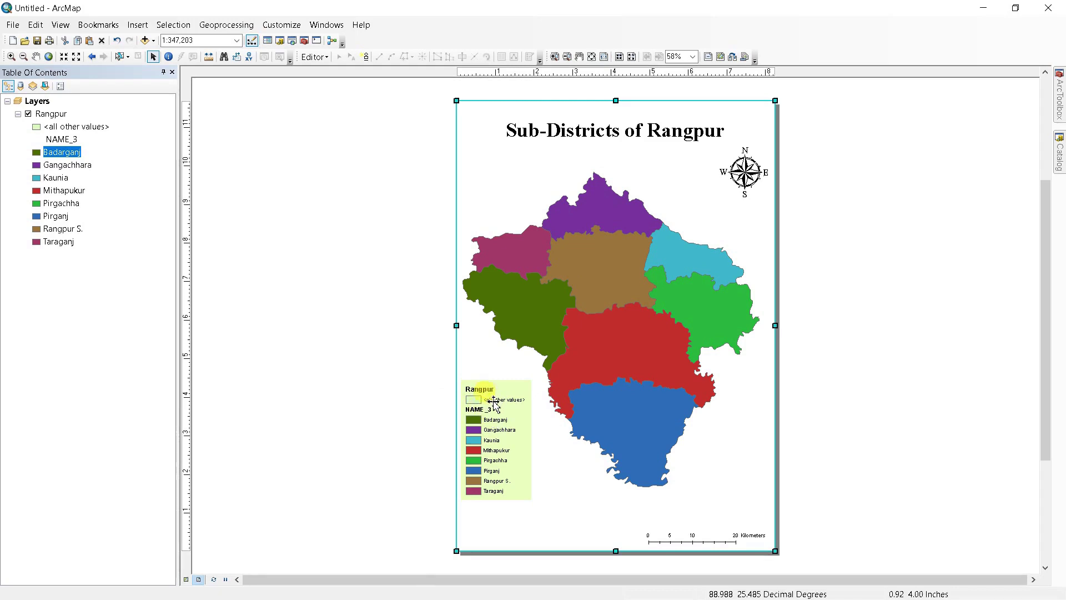
click(486, 411)
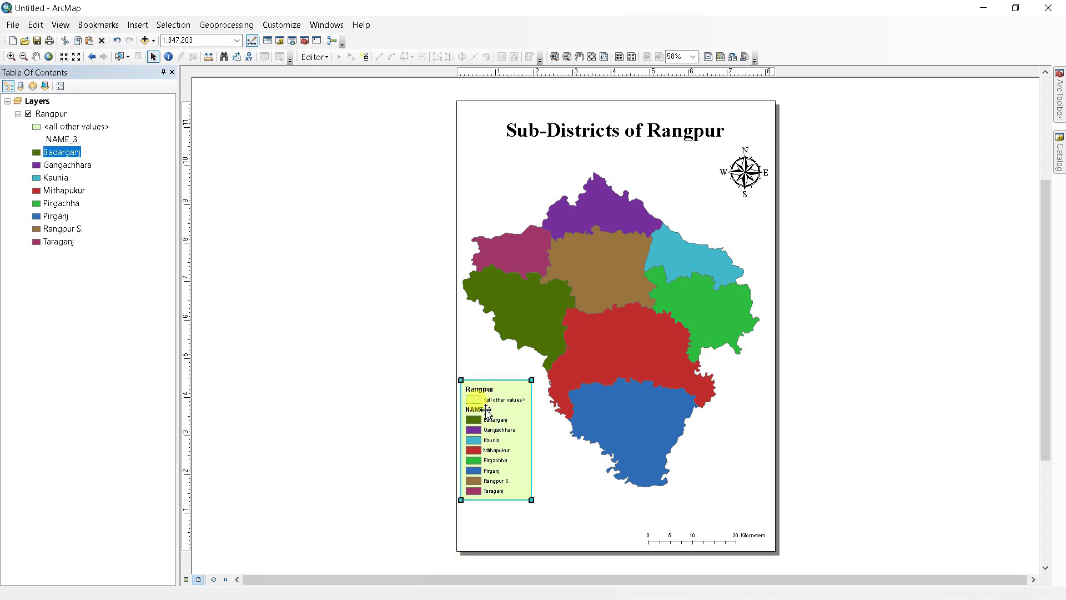
key(Delete)
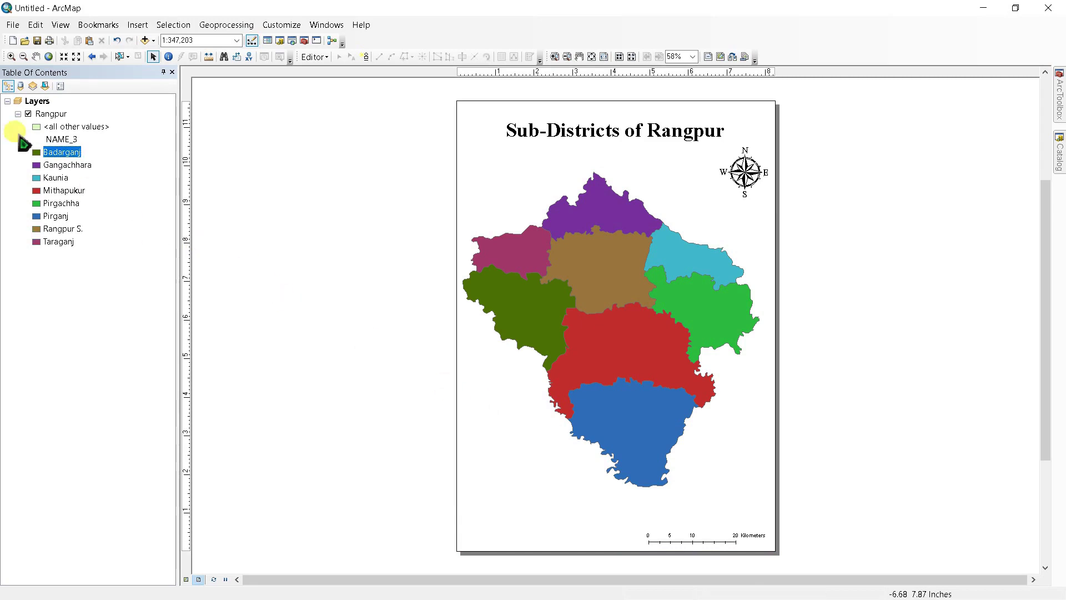
Rename the Rangpur layer's NAME_3 heading to 'Sub-districts' in the table of contents.
double_click(57, 143)
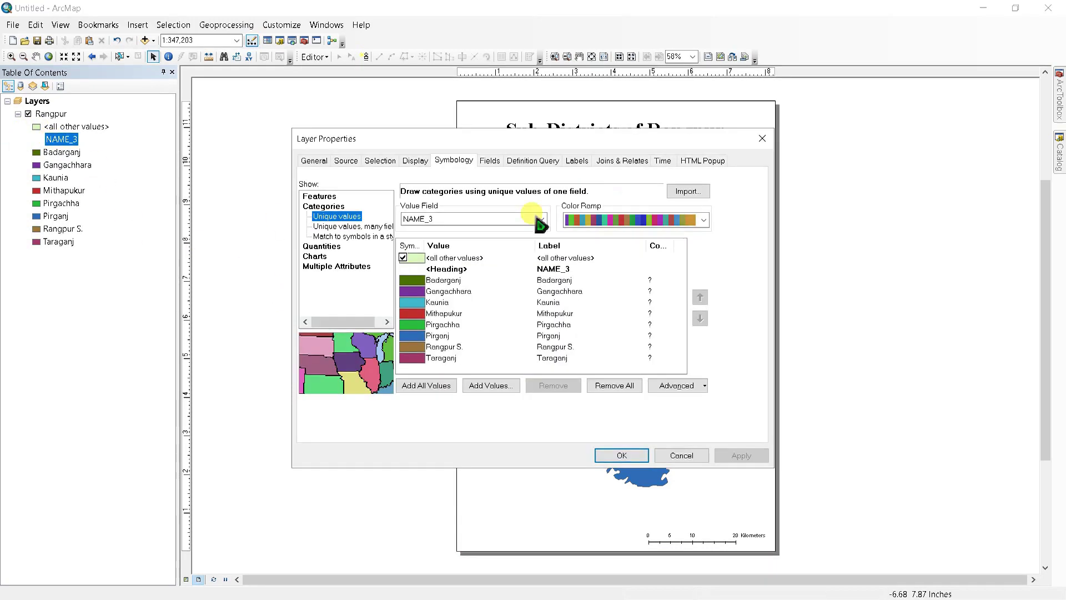
click(756, 137)
click(60, 140)
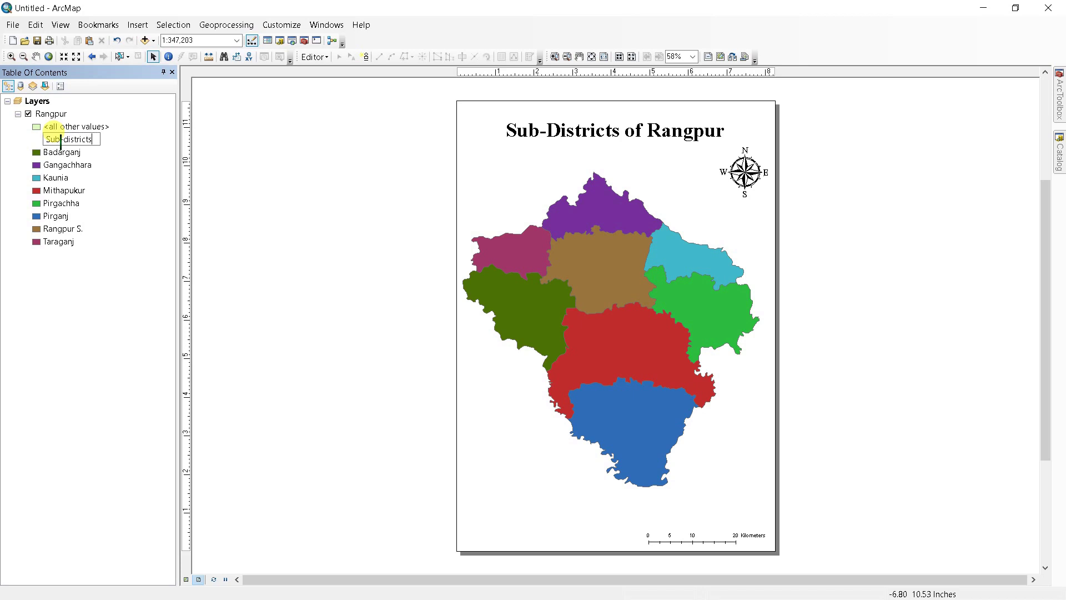
click(70, 128)
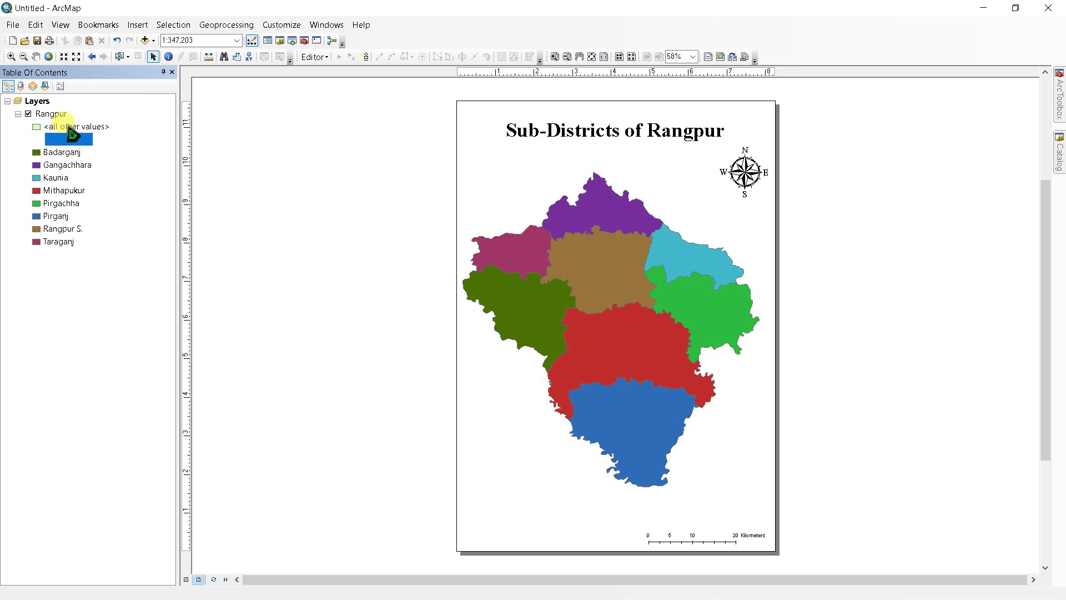
click(71, 128)
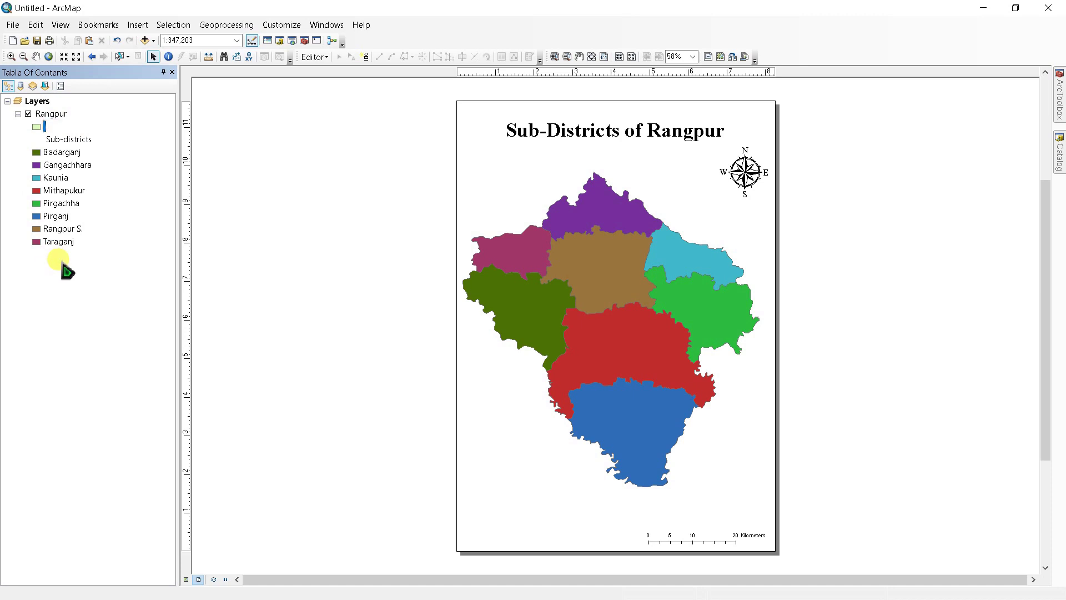
Start a legend for the Rangpur layer and delete its default title text.
click(137, 24)
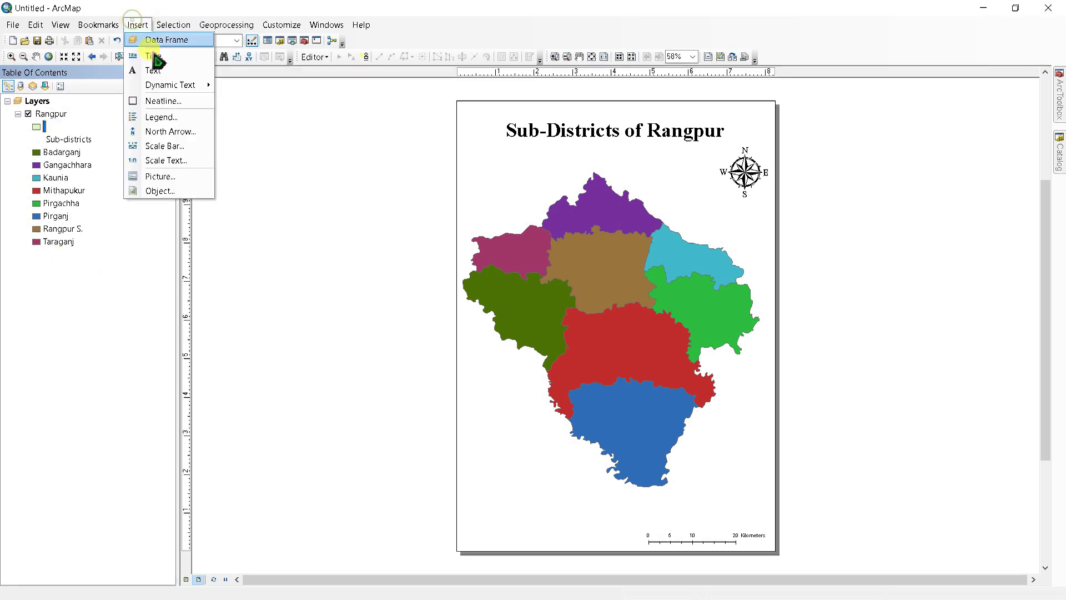
click(150, 114)
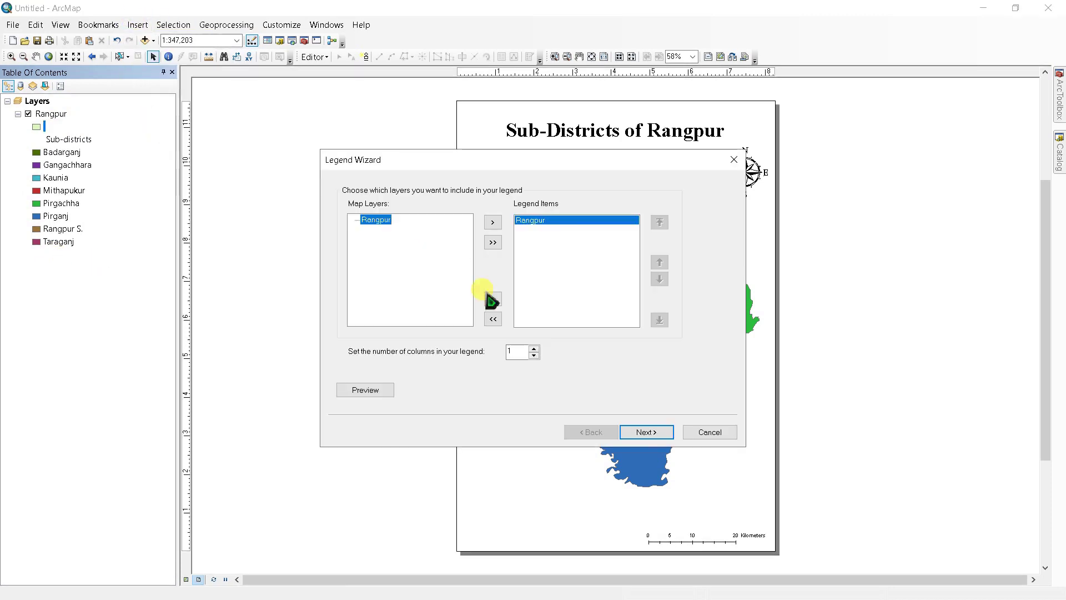
click(638, 436)
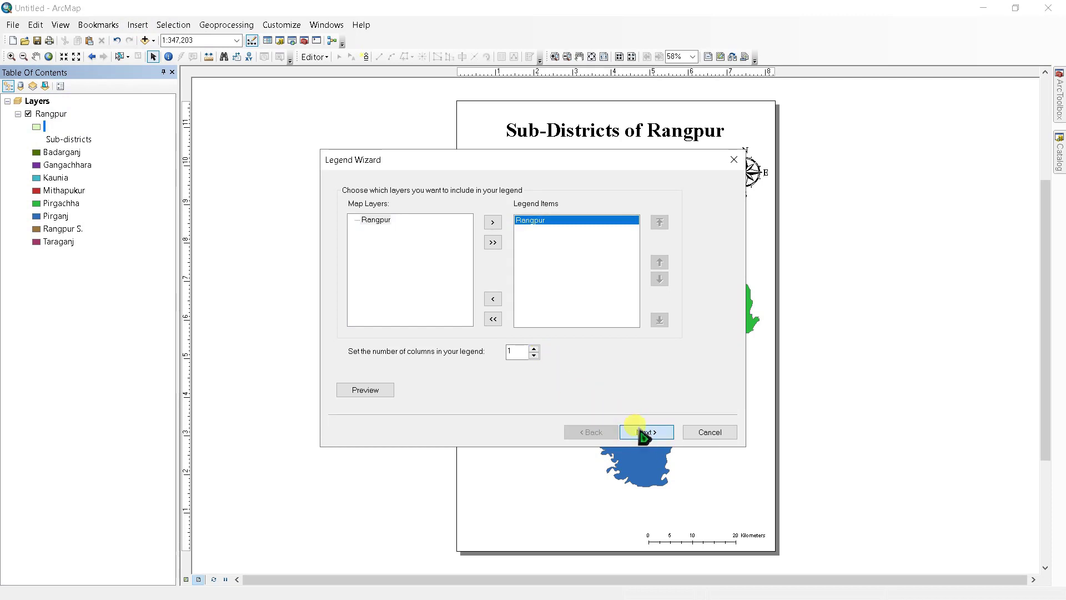
click(644, 436)
double_click(393, 210)
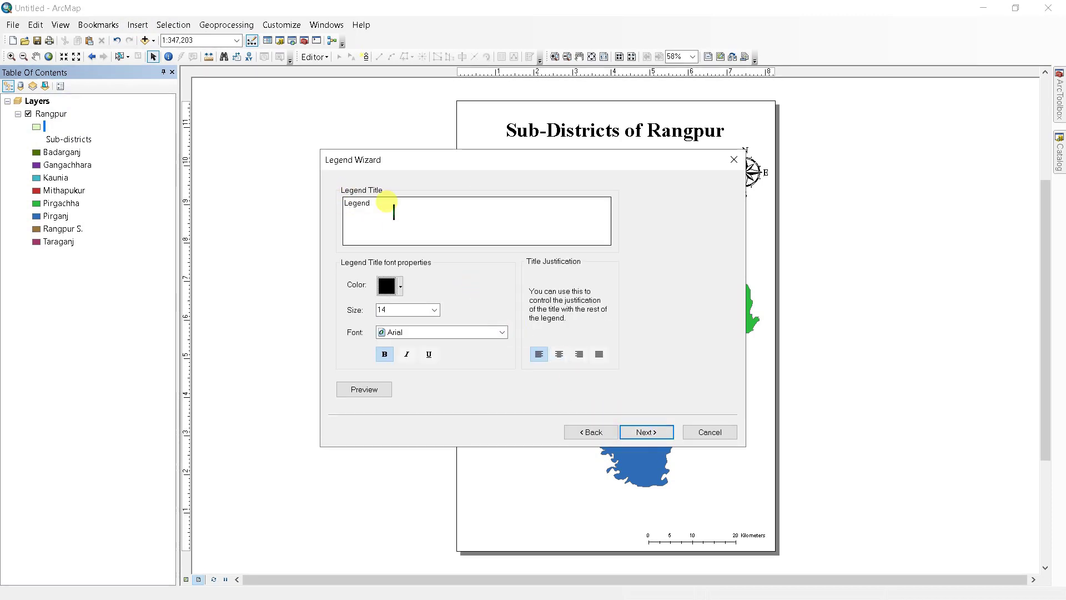
key(BackSpace)
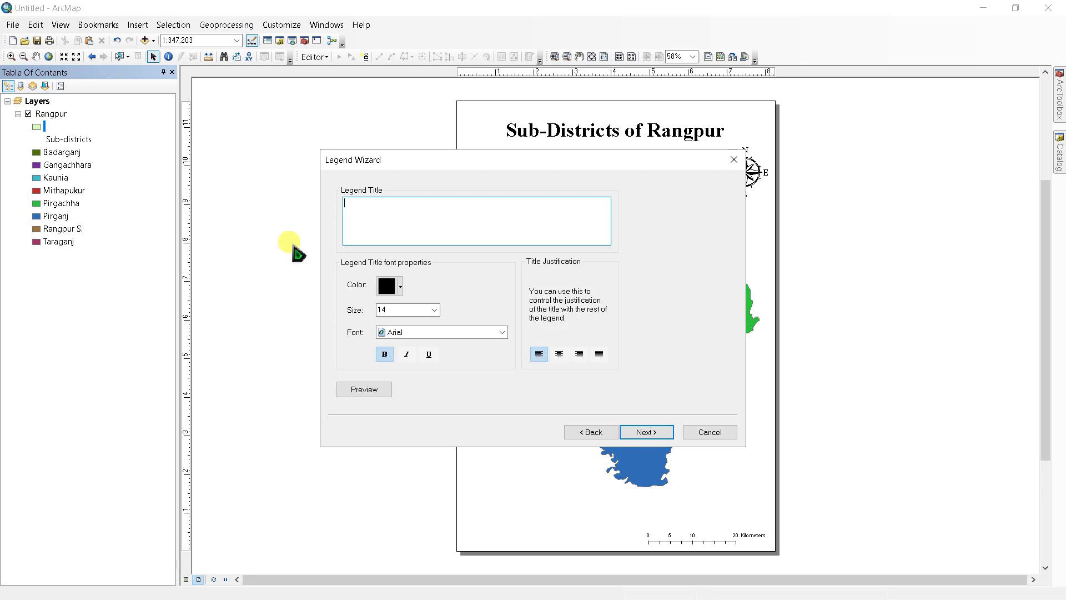
Give the legend frame an Olive background and finish placing the legend on the layout.
click(648, 432)
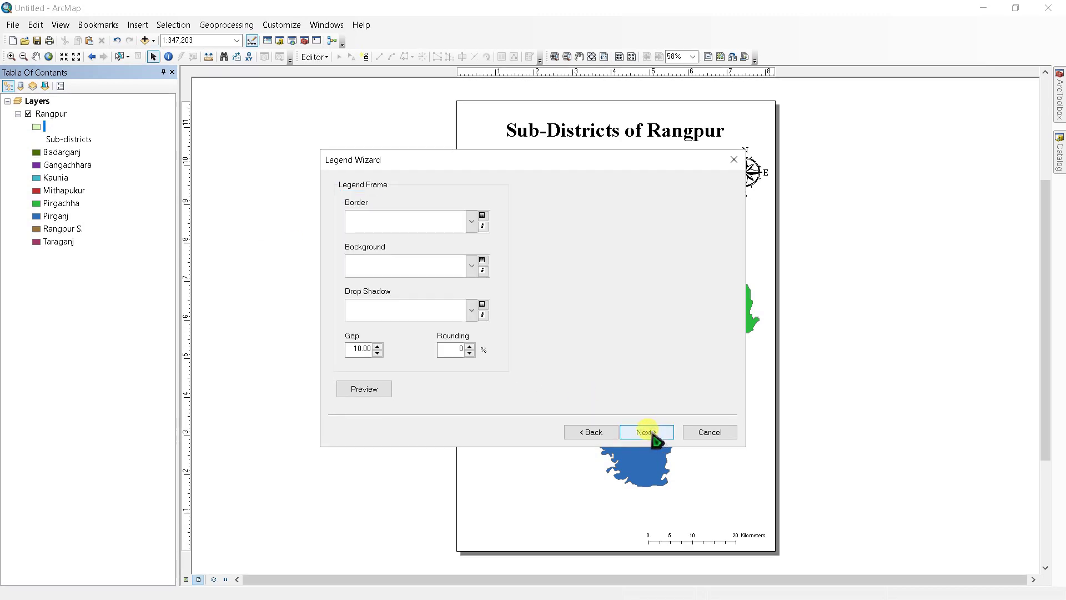
click(648, 433)
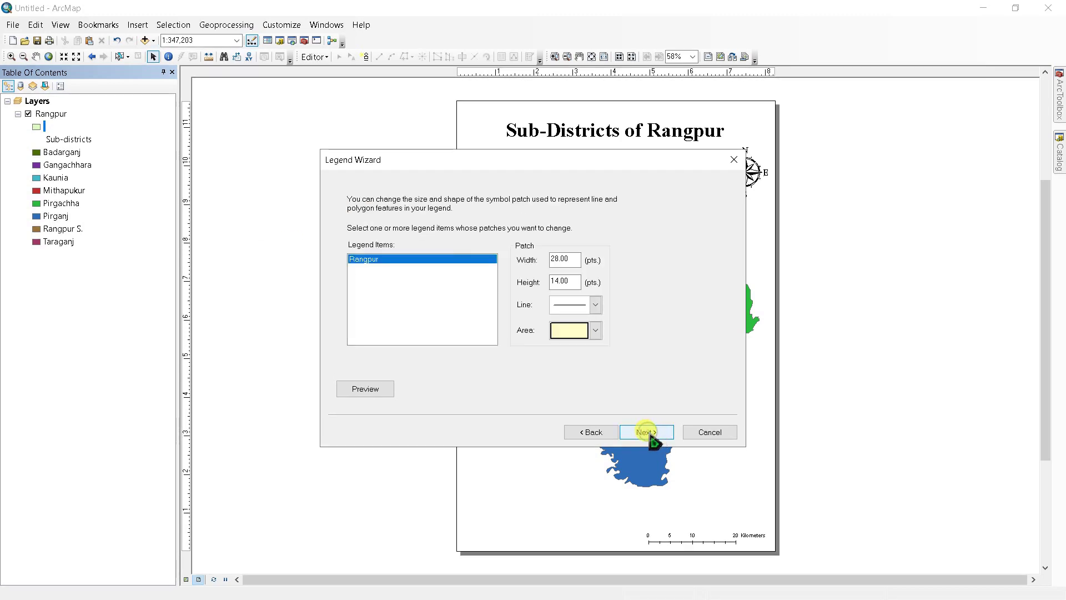
click(592, 433)
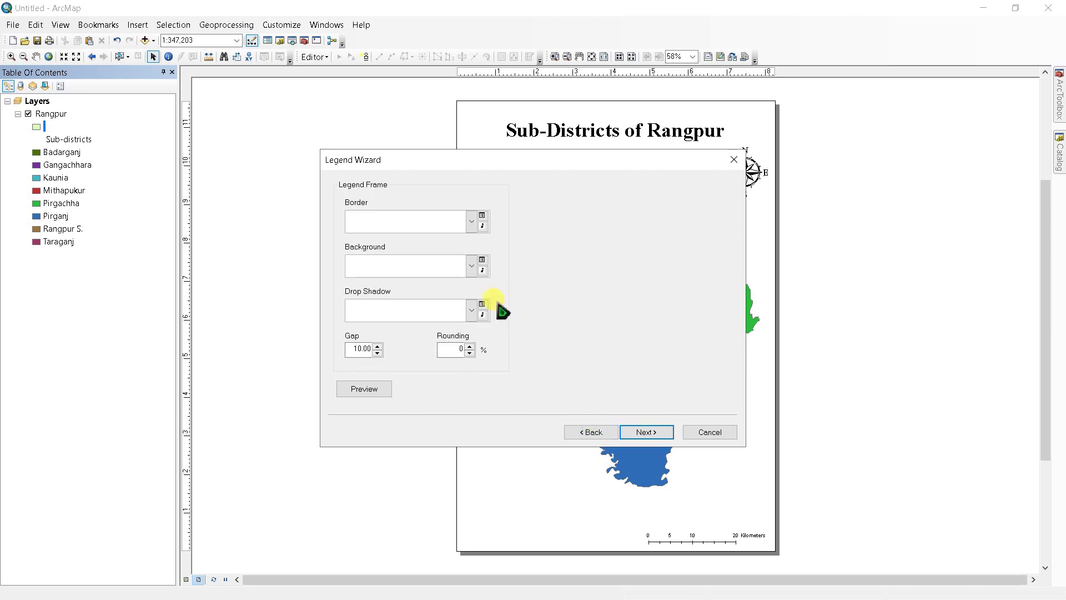
click(471, 267)
click(440, 311)
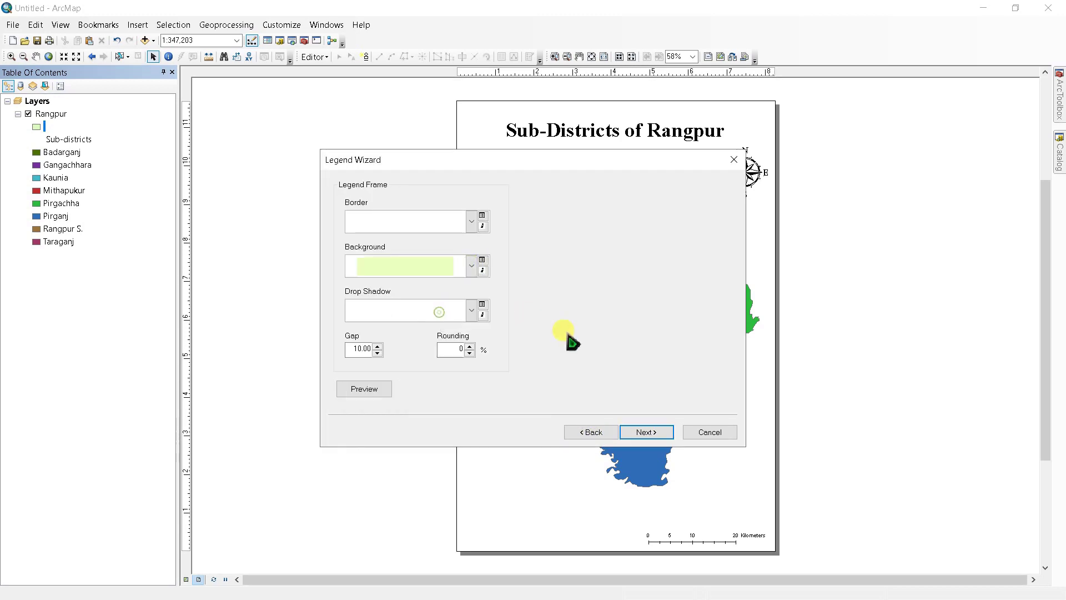
click(644, 432)
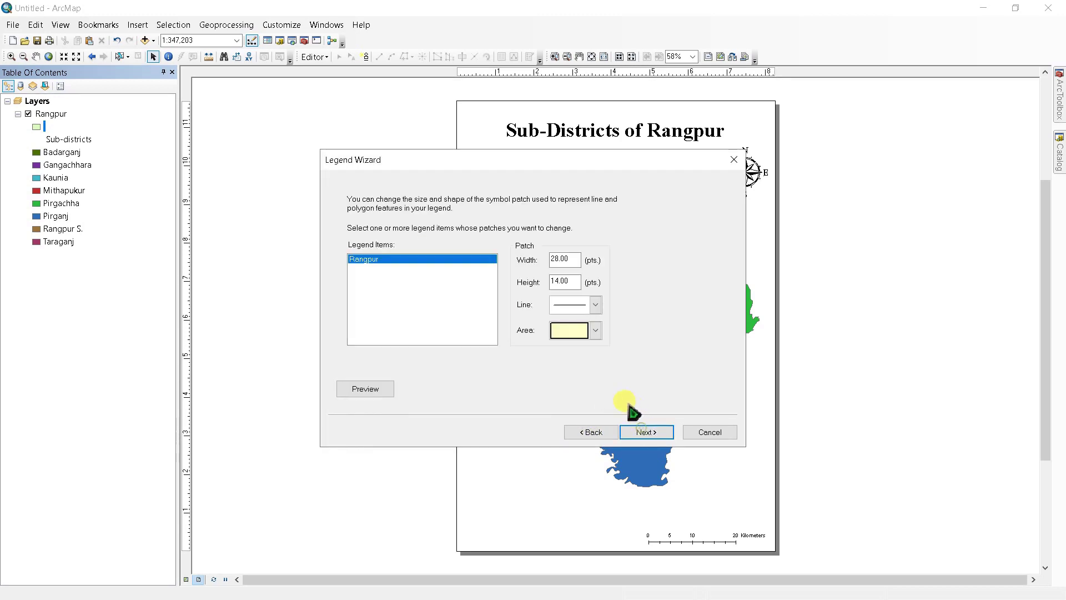
click(645, 432)
click(645, 432)
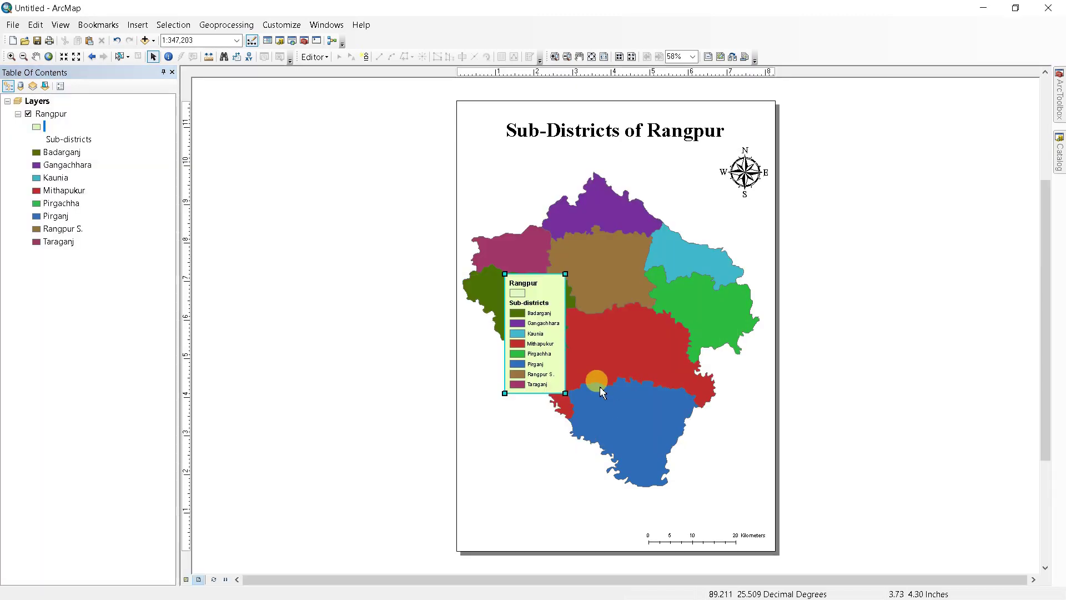
Move the legend to the page's lower left and enlarge it.
drag(547, 320, 506, 407)
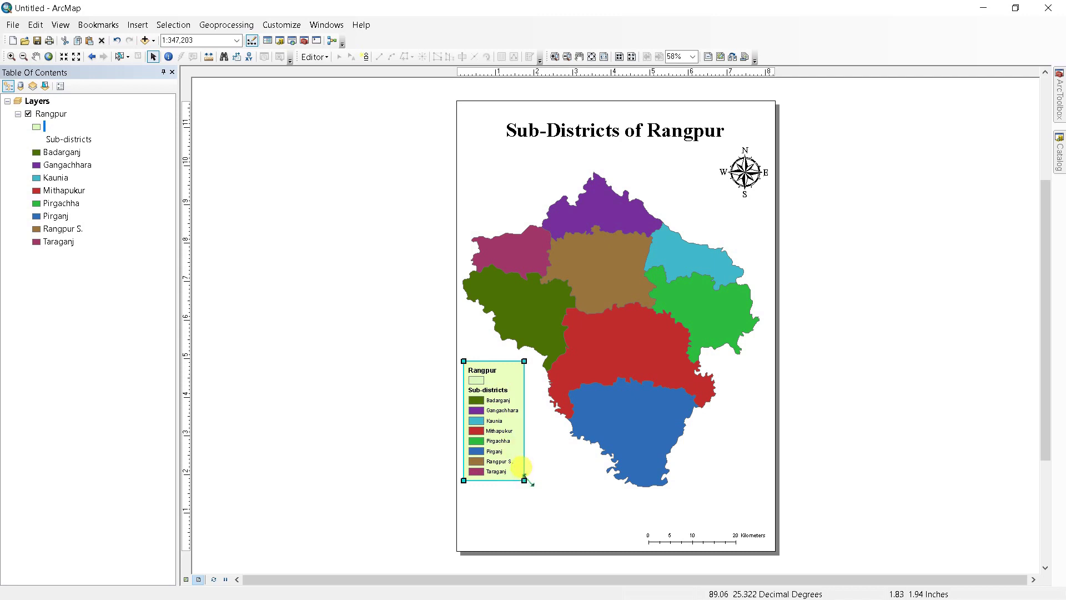
drag(525, 482, 536, 504)
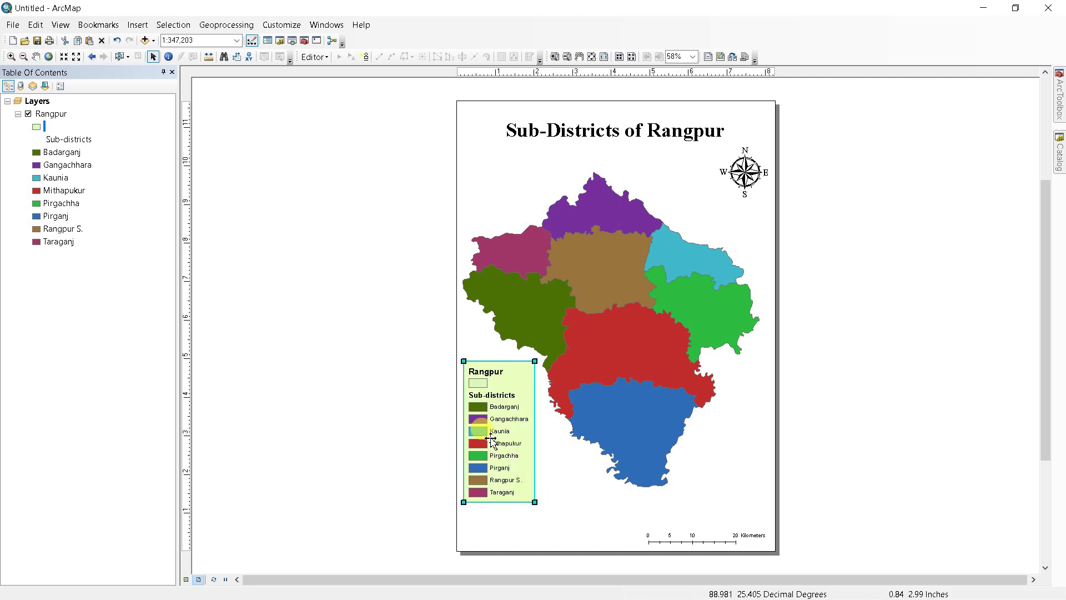
drag(493, 441, 494, 449)
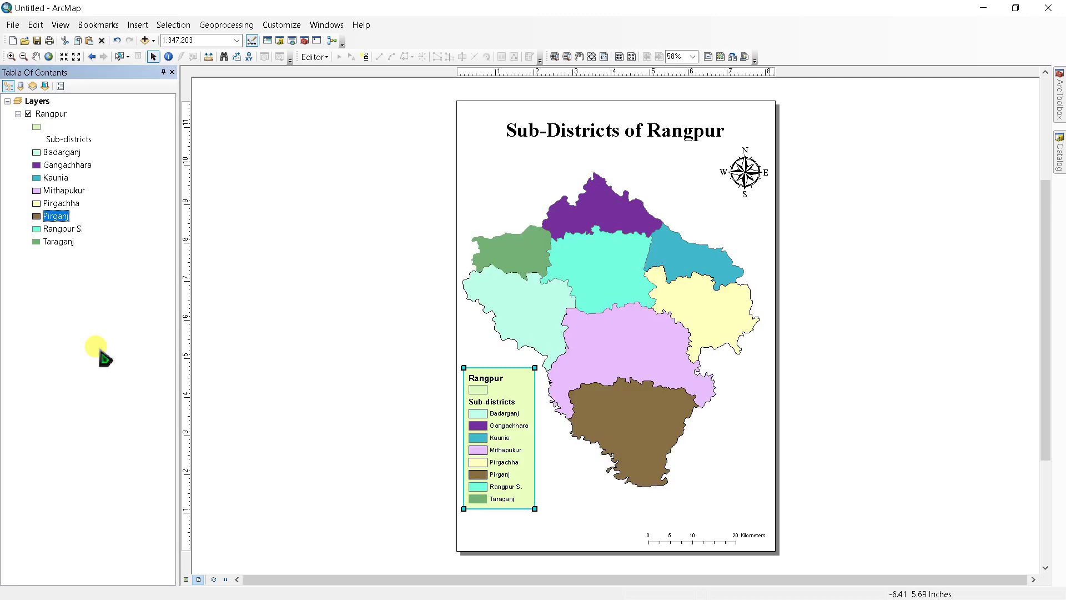
click(9, 28)
mouse_move(13, 32)
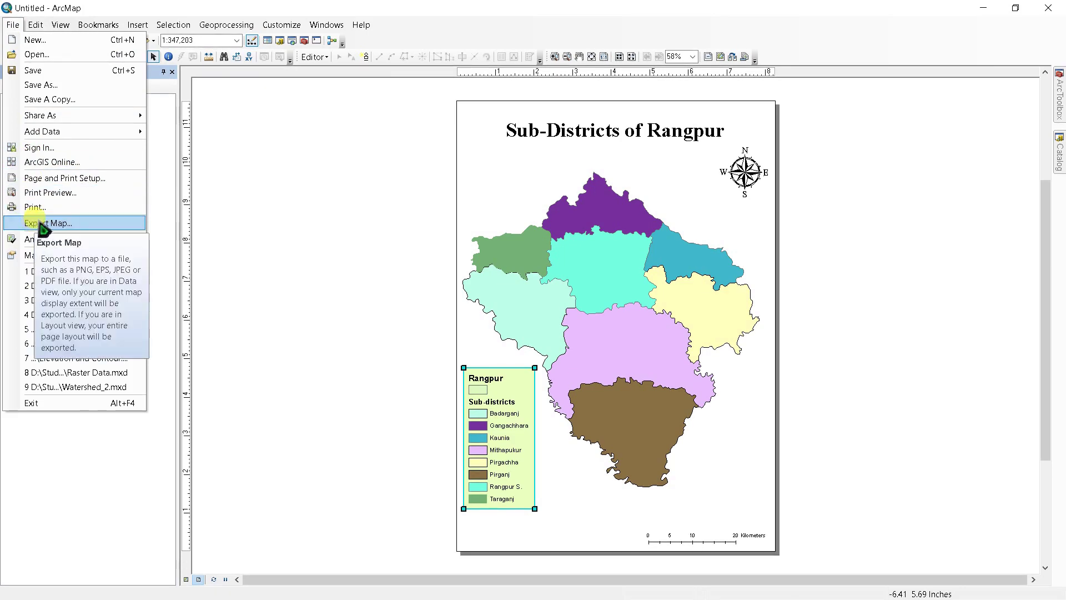
Export the layout as the 300 dpi JPEG 'Sub-Division of Rangpur', then minimise ArcMap to the desktop.
key(Escape)
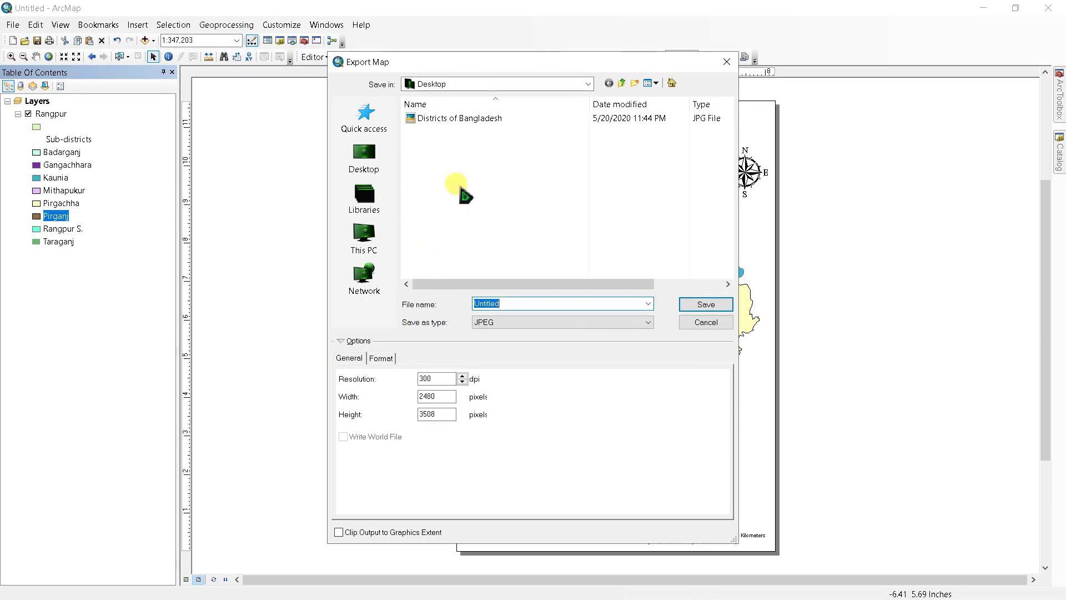
text(Sub-Division of Rangpur)
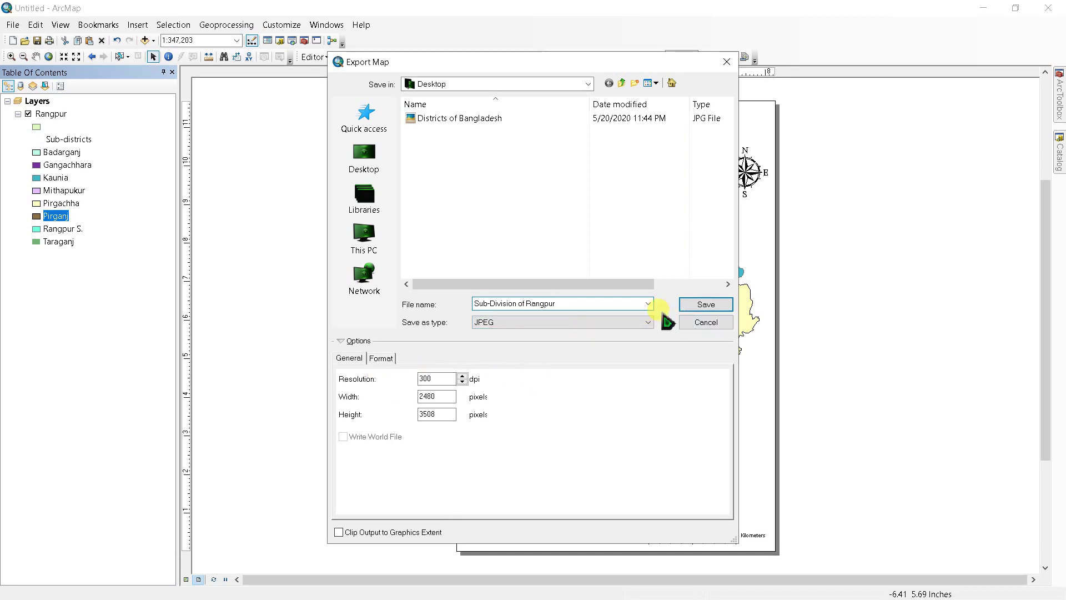
click(697, 306)
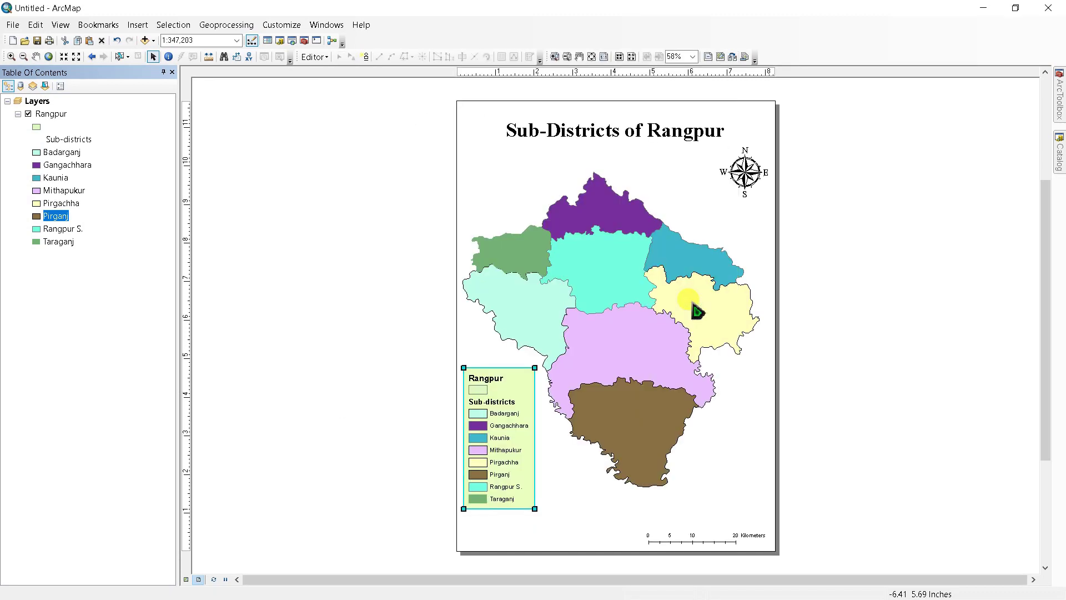
click(982, 9)
click(28, 100)
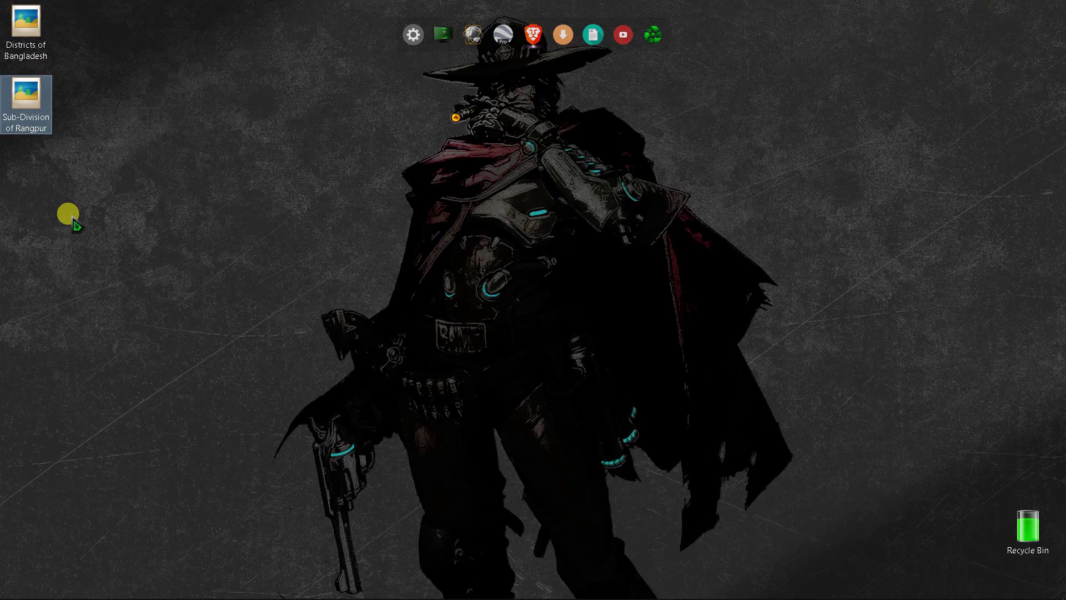
Open Sub-Division of Rangpur.jpg in Picasa Photo Viewer, zoom in and out, and recentre the map.
key(Return)
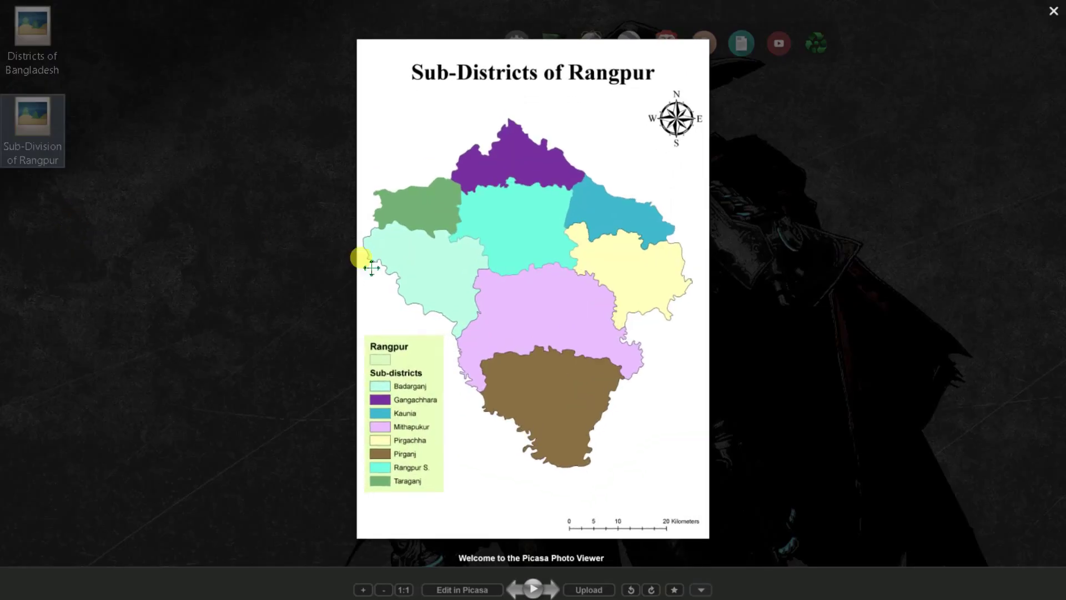
scroll(352, 265, up, 1)
scroll(441, 332, up, 5)
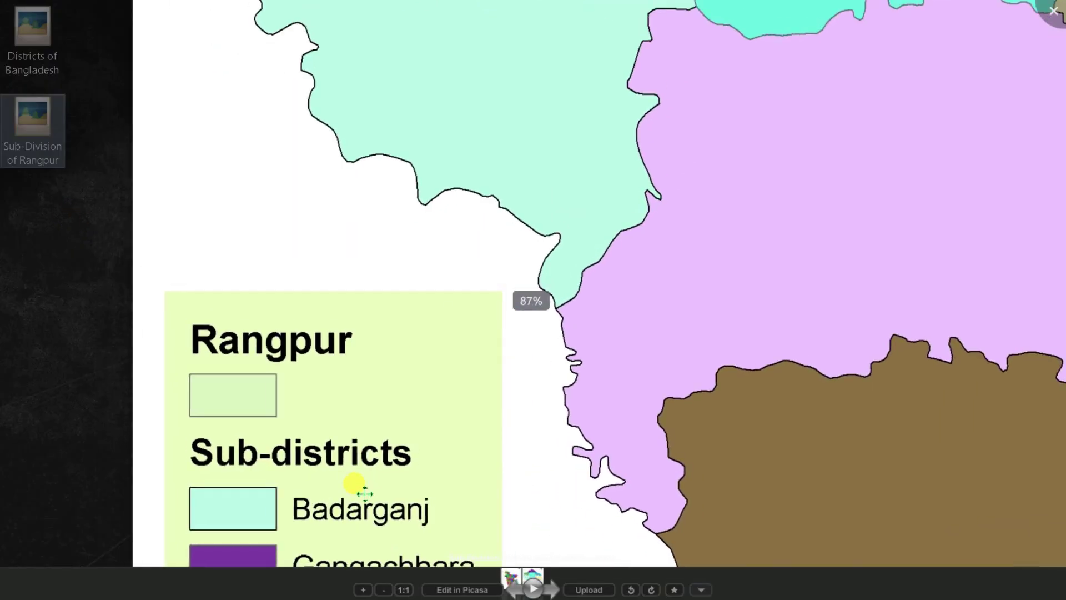
scroll(370, 483, up, 1)
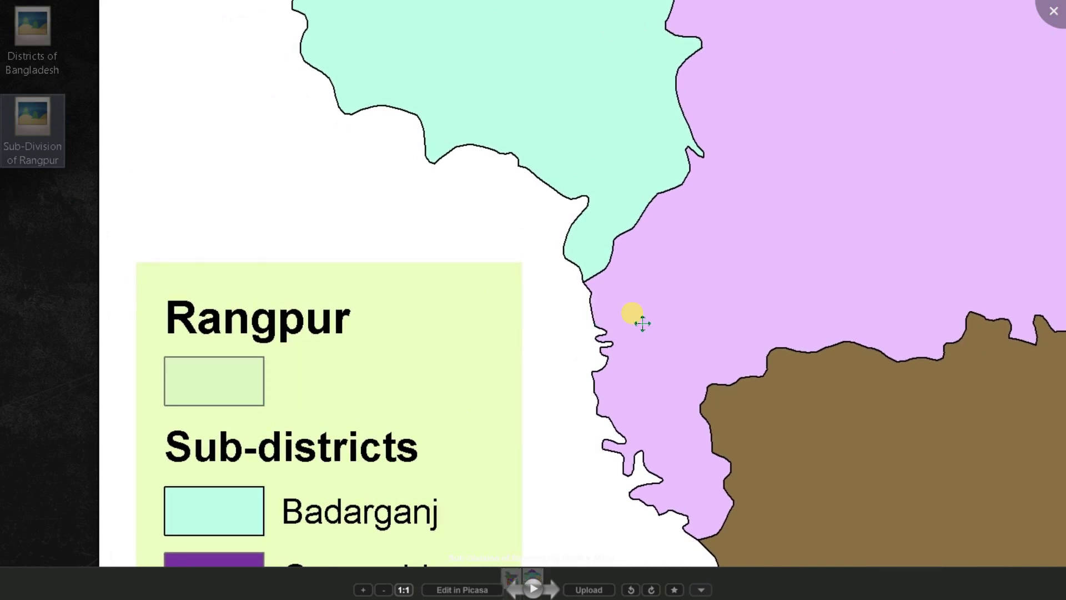
scroll(631, 333, down, 6)
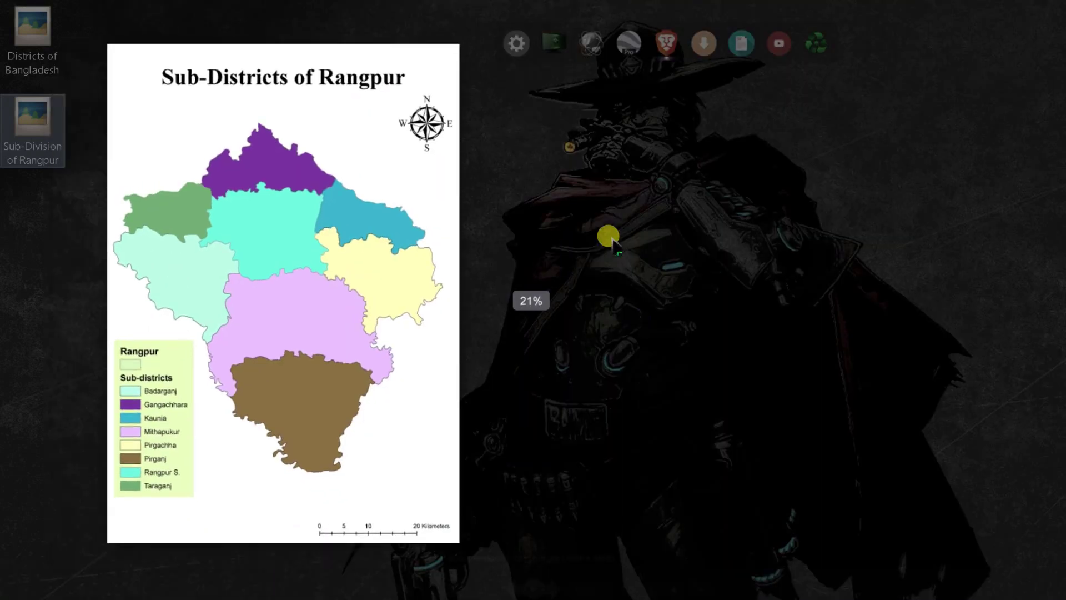
drag(400, 244, 610, 299)
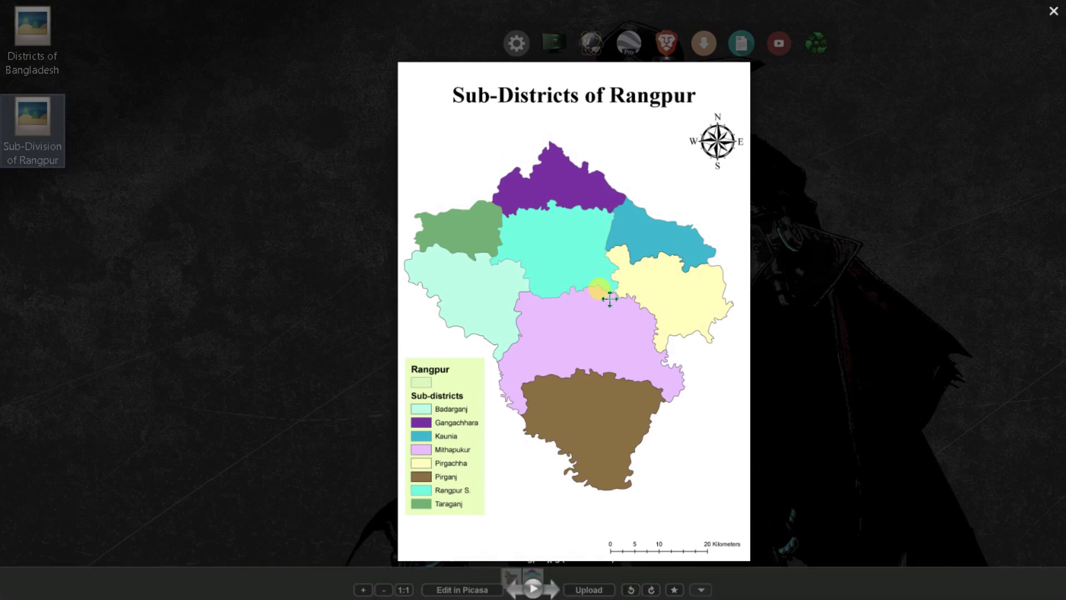